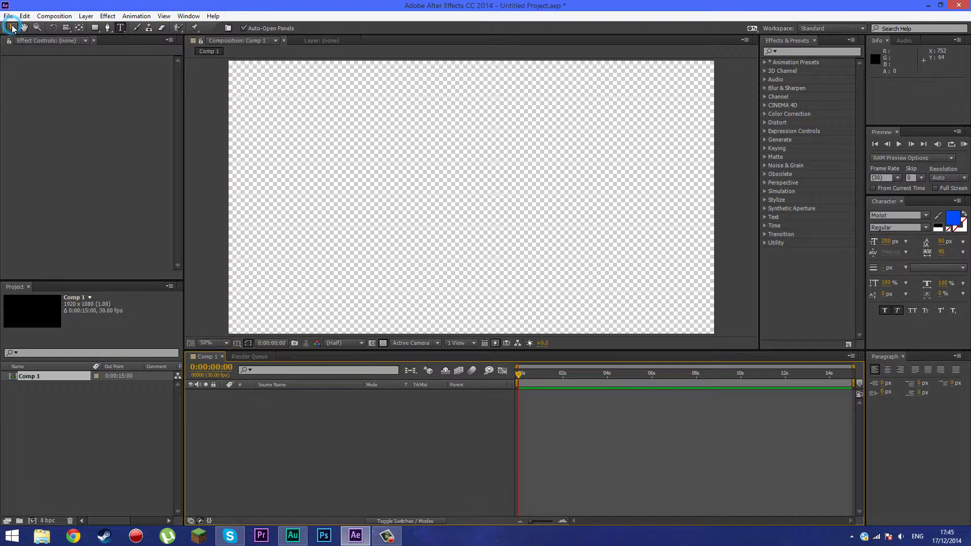
Add the text CLASHGAMER to Comp 1 using the Type tool
click(11, 28)
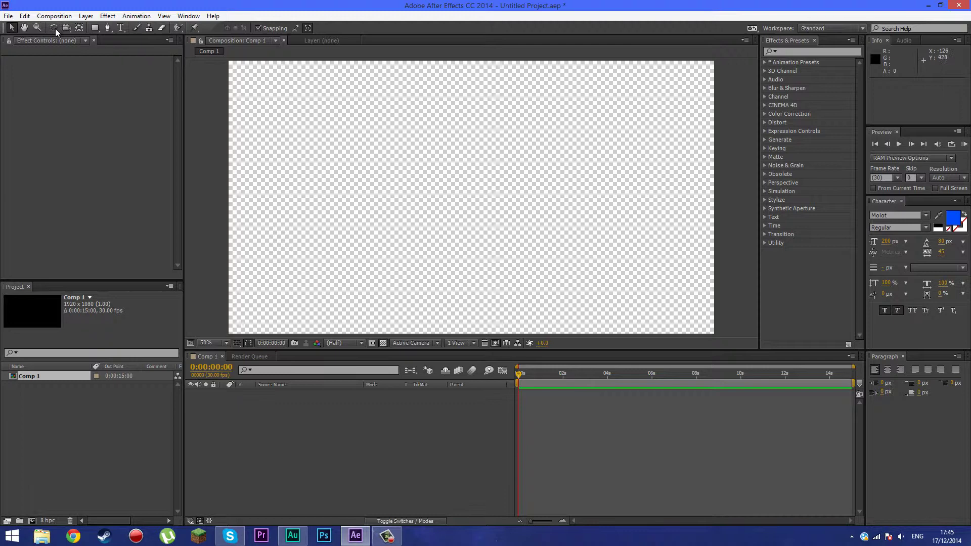
click(122, 27)
click(121, 28)
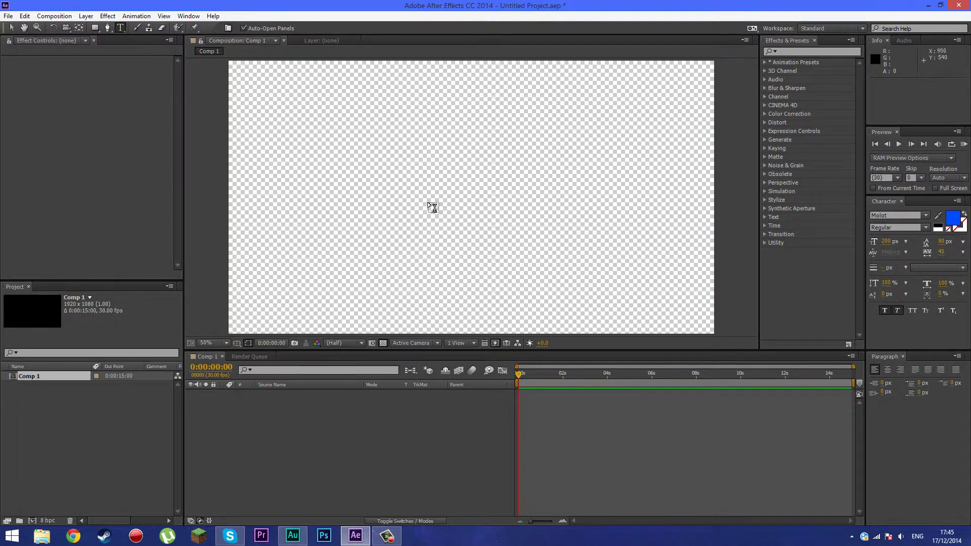
click(401, 202)
text(CLASHGAMER)
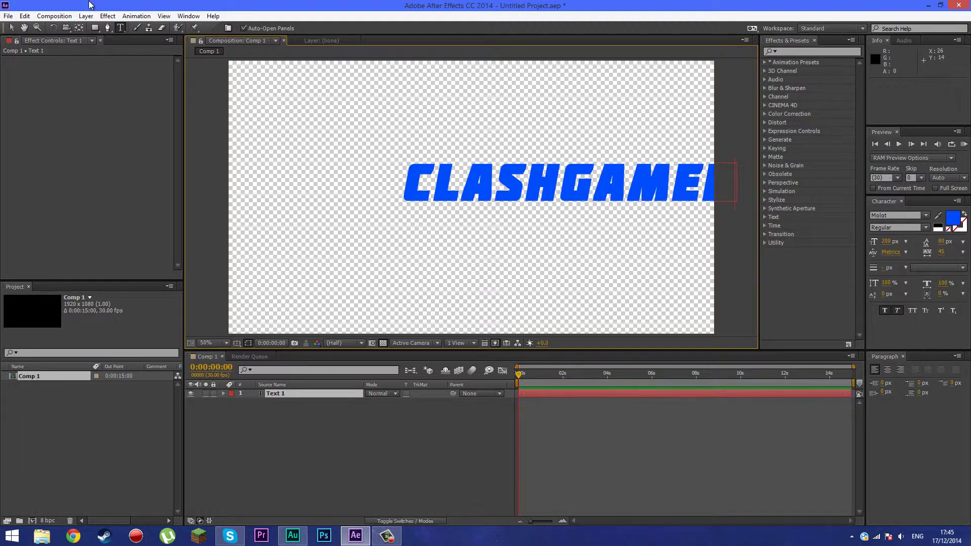
Move the CLASHGAMER text to the middle of the composition, at about position 322, 576
click(12, 28)
drag(538, 190, 490, 190)
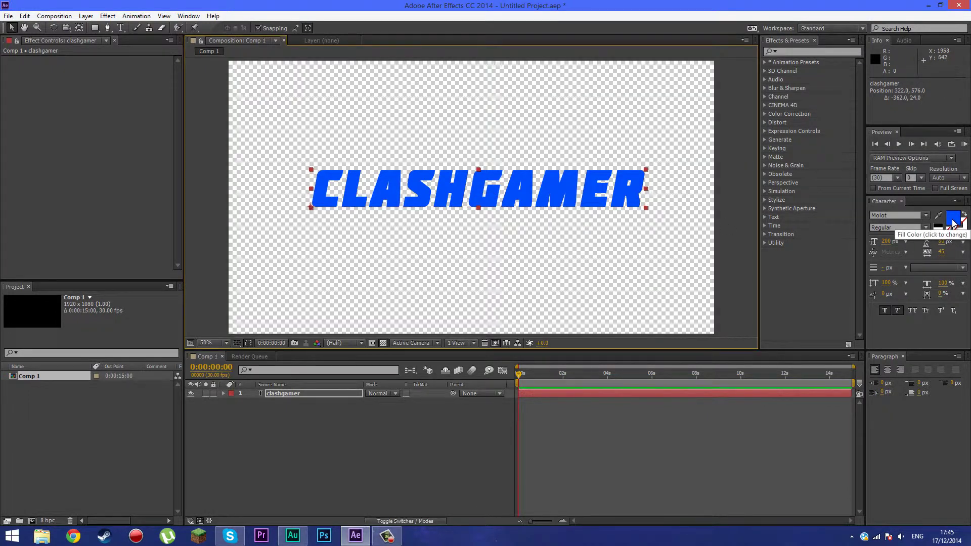
click(287, 435)
click(293, 394)
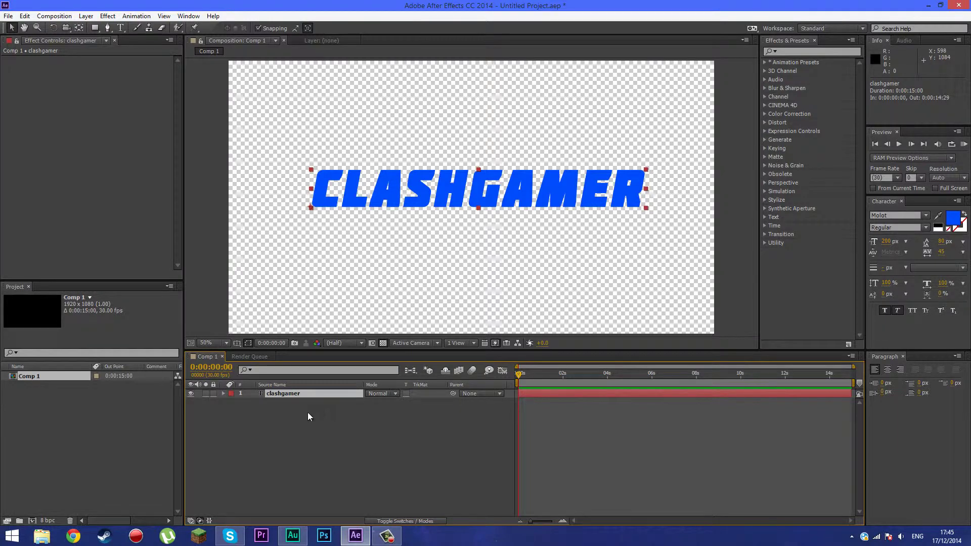
Add a Stroke layer style to the clashgamer layer, coloured dark grey 282828 and positioned Inside
right_click(329, 395)
mouse_move(395, 255)
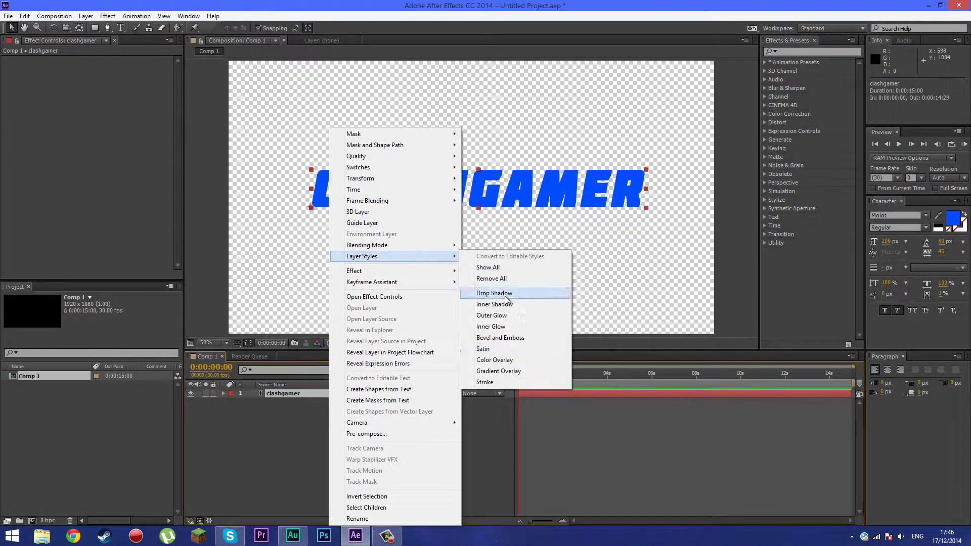
click(485, 374)
click(240, 436)
click(371, 454)
click(360, 316)
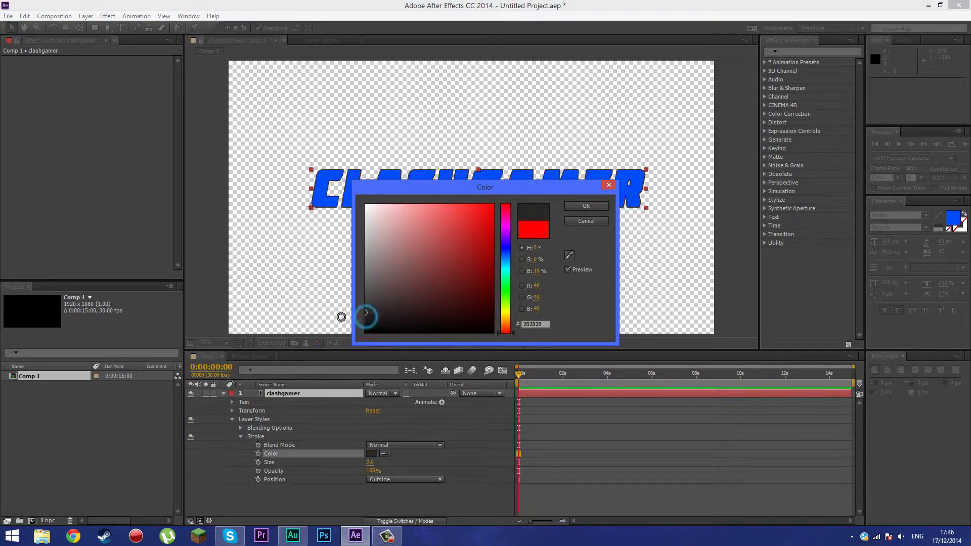
key(Return)
click(405, 479)
click(392, 498)
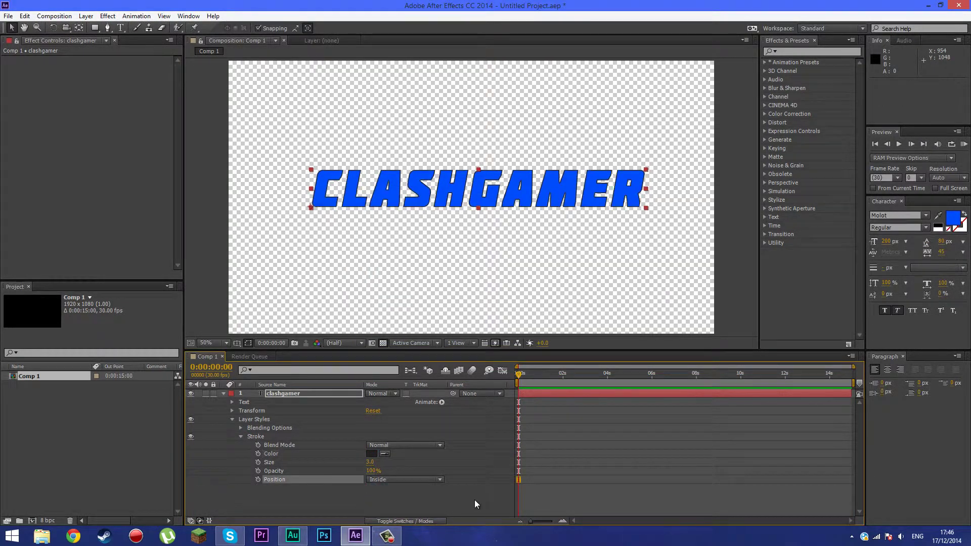
Add a Gradient Overlay to the clashgamer layer, with both colour stops meeting at about 50% and opacity at 42%
right_click(324, 392)
mouse_move(430, 256)
click(485, 366)
click(240, 437)
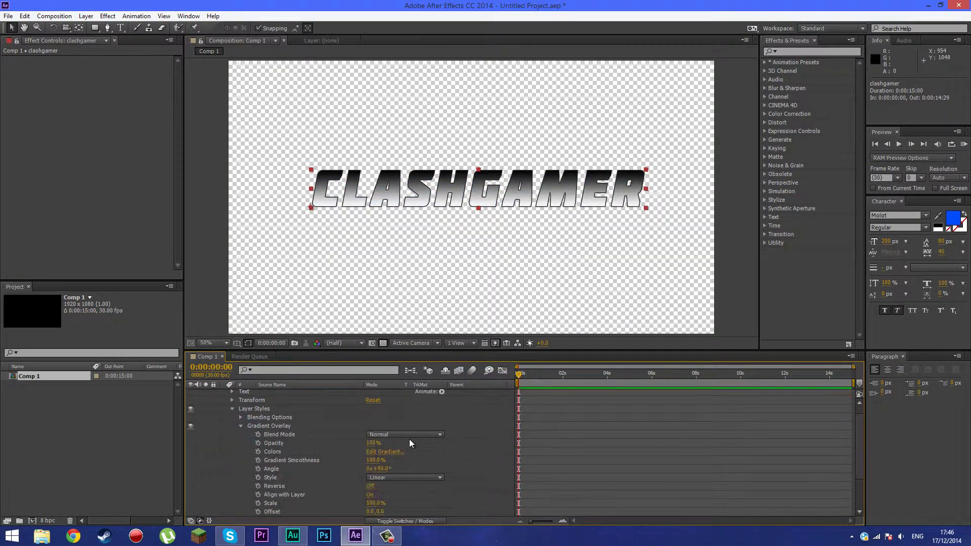
click(385, 451)
drag(559, 197, 458, 197)
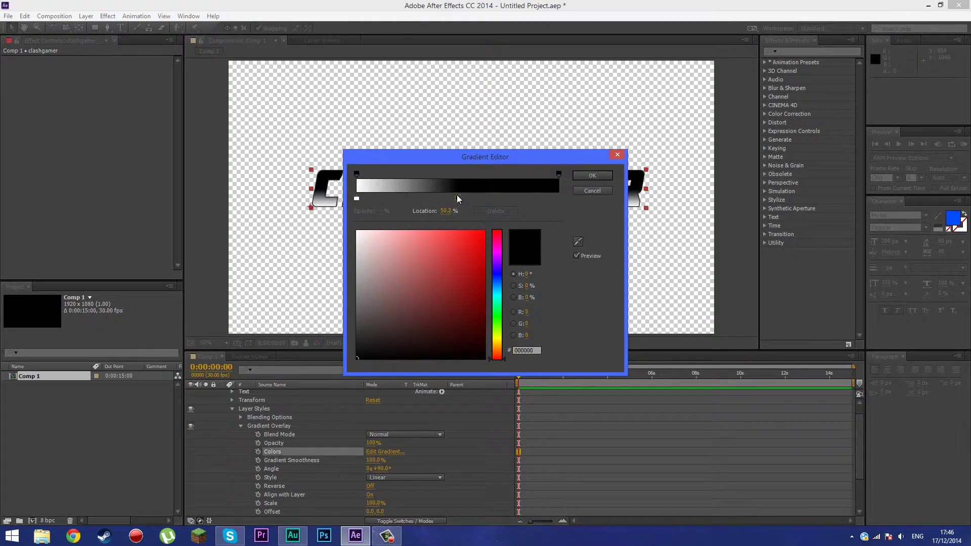
drag(356, 198, 458, 198)
click(578, 176)
drag(374, 442, 344, 444)
Add an Inner Glow to the clashgamer layer with white as its colour and Overlay as its blend mode
right_click(339, 390)
mouse_move(430, 255)
click(485, 325)
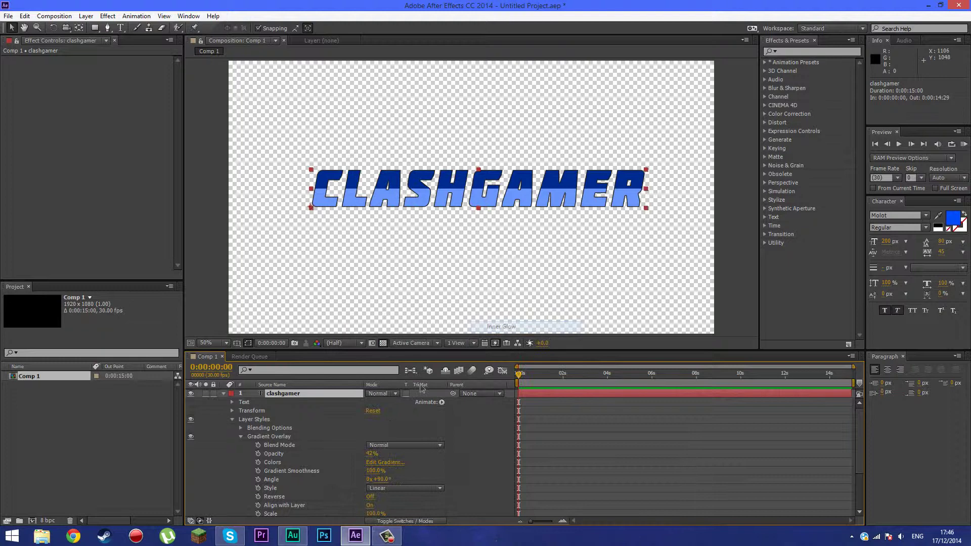
click(242, 435)
click(371, 443)
click(365, 164)
click(584, 212)
click(404, 409)
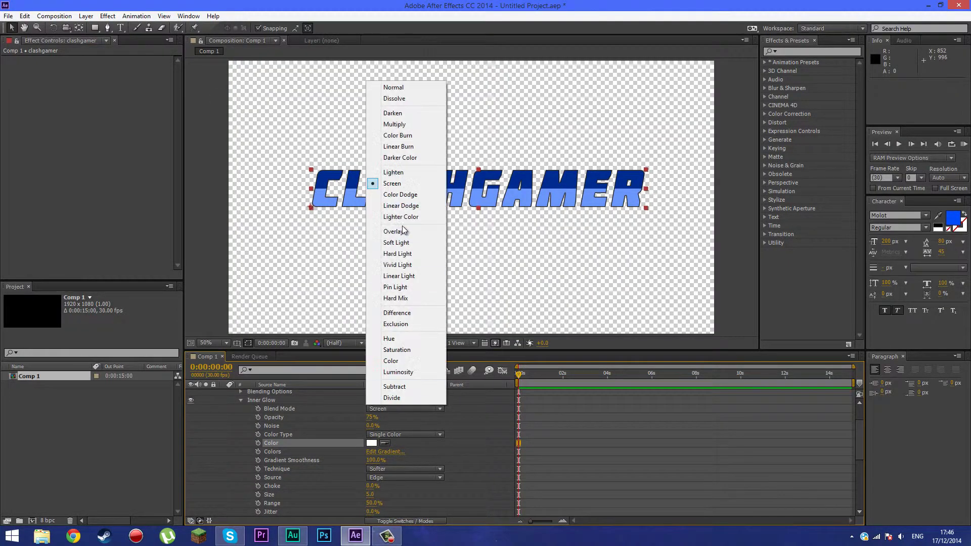
click(428, 231)
Set the Inner Glow's choke to 60%, size to 15 and noise to 21%, and adjust its opacity
drag(378, 416, 393, 417)
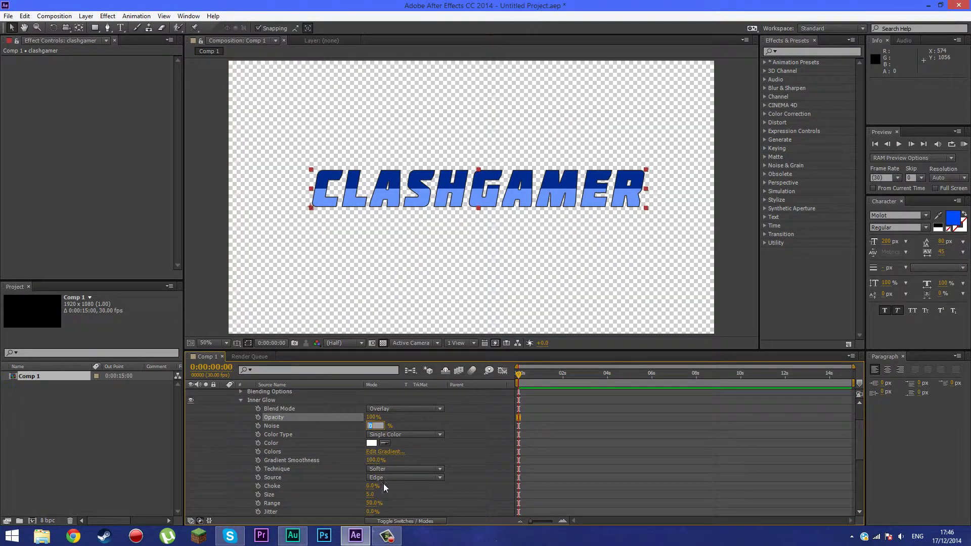
mouse_move(367, 487)
mouse_down()
mouse_move(431, 491)
mouse_move(372, 494)
mouse_up()
drag(375, 417, 358, 420)
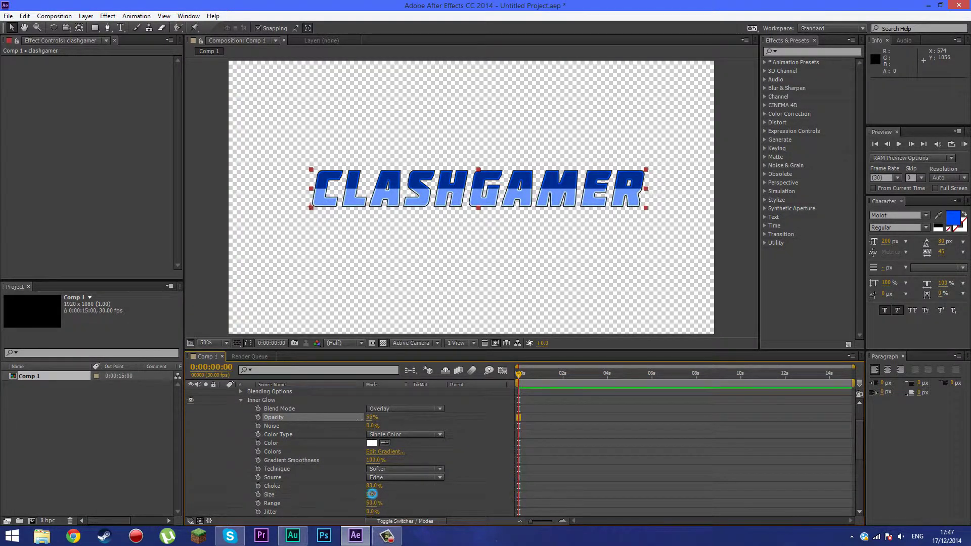
drag(372, 495, 421, 462)
drag(373, 426, 387, 417)
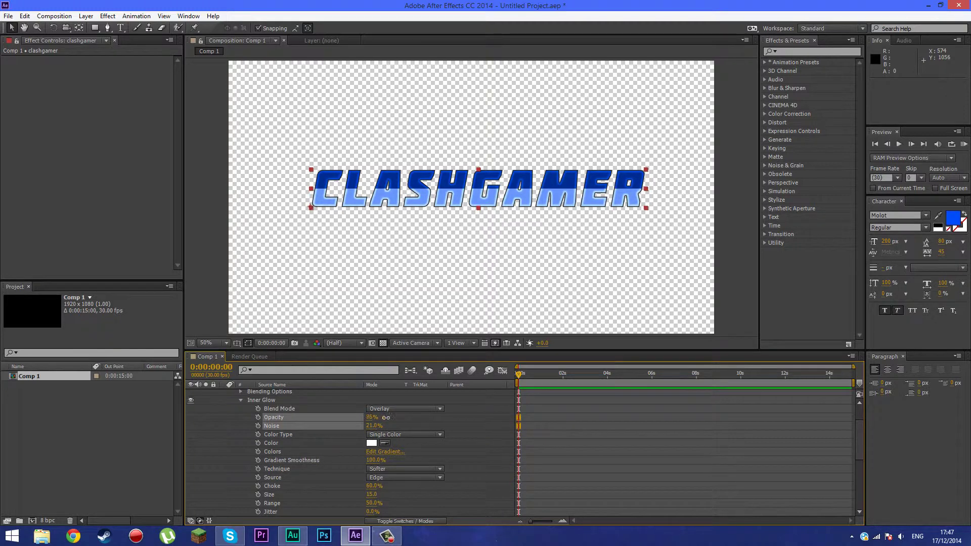
Reduce the Gradient Overlay's opacity to 19%
scroll(464, 433, down, 2)
drag(372, 512, 359, 512)
scroll(459, 476, up, 2)
Set the Inner Glow's opacity to 97%, size to 18 and noise to 0%
drag(371, 444, 377, 445)
click(374, 451)
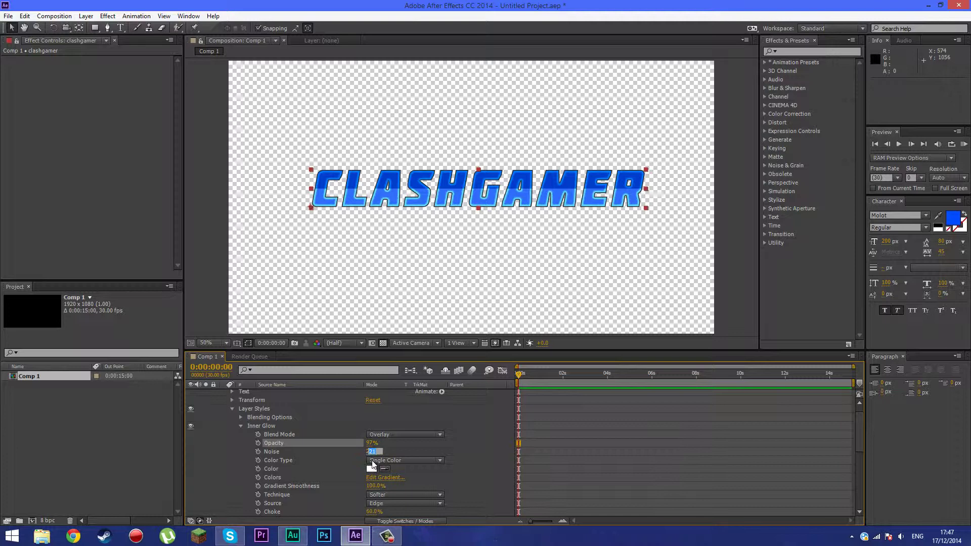
click(454, 487)
scroll(454, 487, down, 1)
drag(374, 492, 338, 508)
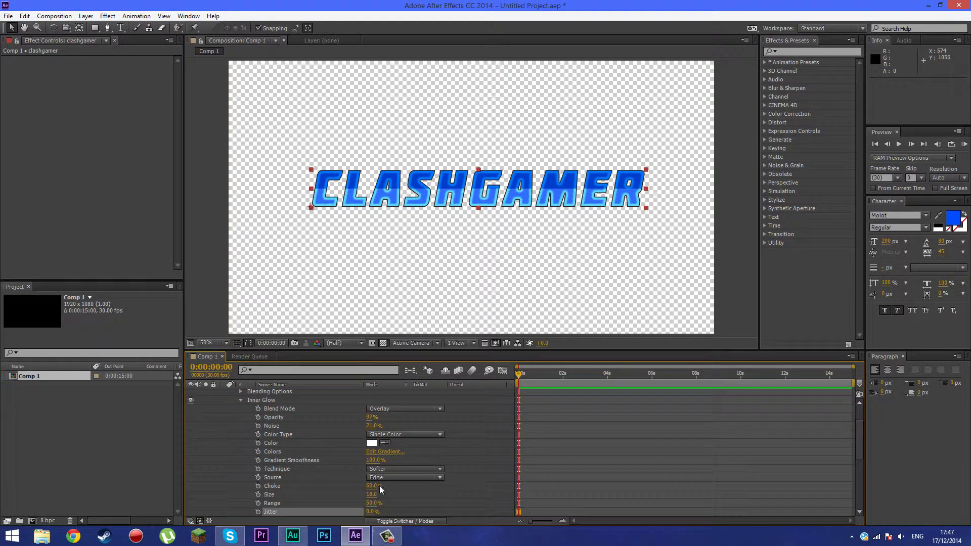
drag(378, 426, 354, 429)
scroll(364, 450, down, 1)
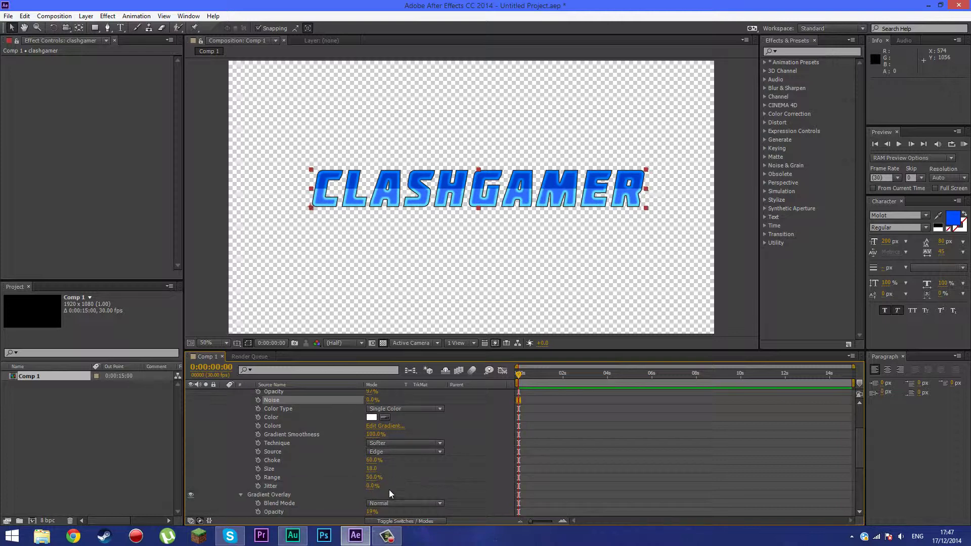
Add a Drop Shadow to the clashgamer layer with 100% opacity, a 68° angle and an increased distance
scroll(311, 445, up, 2)
click(298, 392)
right_click(298, 392)
mouse_move(344, 254)
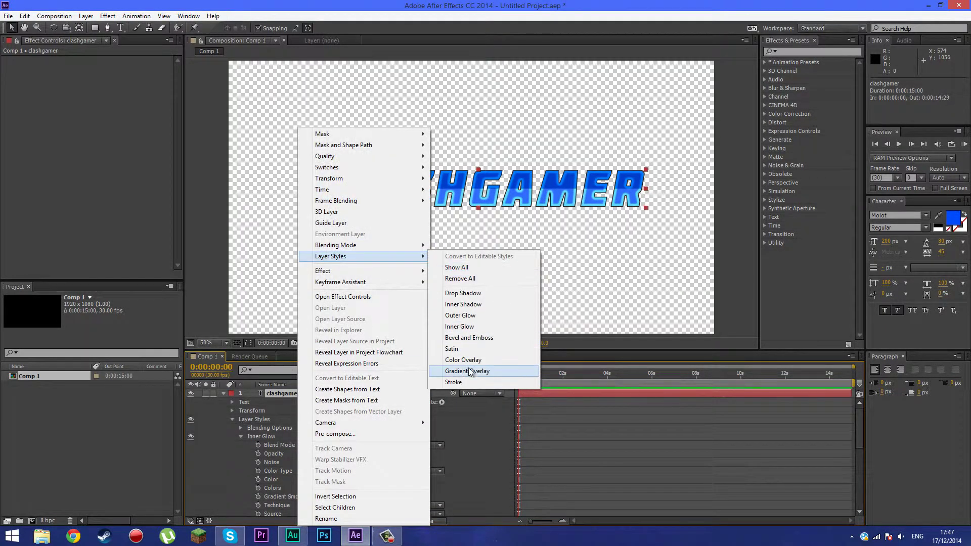
click(450, 293)
click(241, 437)
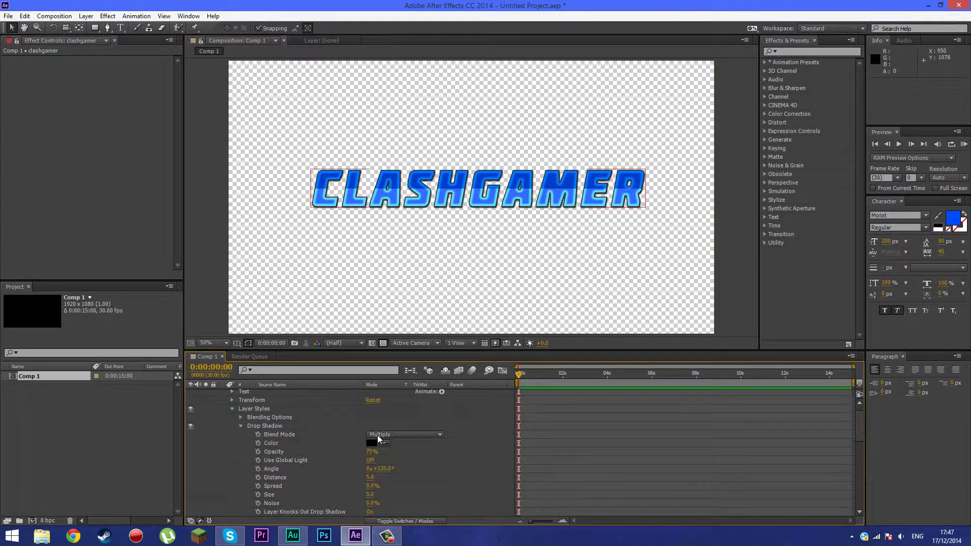
mouse_move(372, 452)
mouse_down()
mouse_move(385, 448)
mouse_move(368, 468)
mouse_move(372, 477)
mouse_move(377, 470)
mouse_up()
Reapply the Stroke layer style to the clashgamer layer and delete that Stroke
scroll(417, 434, up, 1)
right_click(333, 394)
mouse_move(388, 260)
click(494, 381)
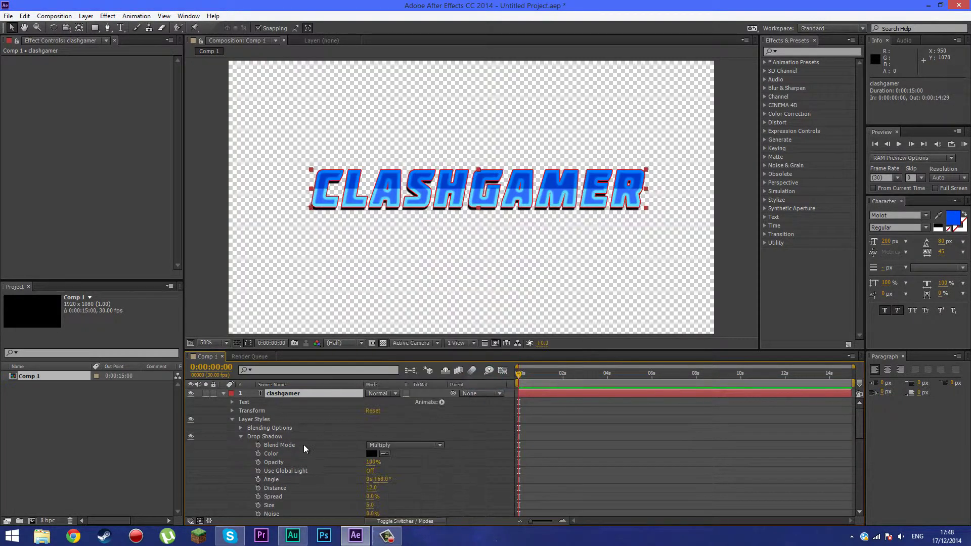
scroll(454, 444, down, 6)
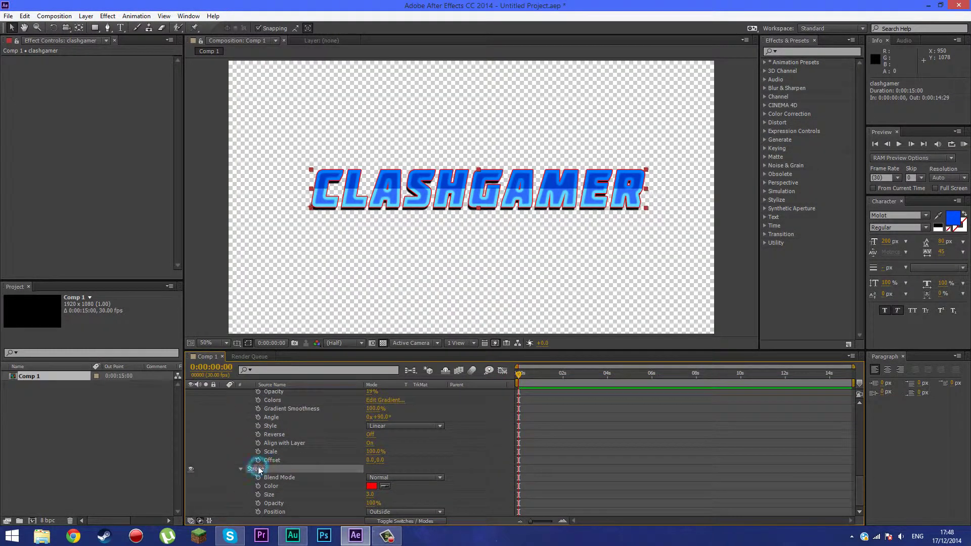
Add a new Stroke layer style to the clashgamer layer and colour it dark grey
scroll(353, 451, up, 6)
right_click(304, 394)
mouse_move(379, 256)
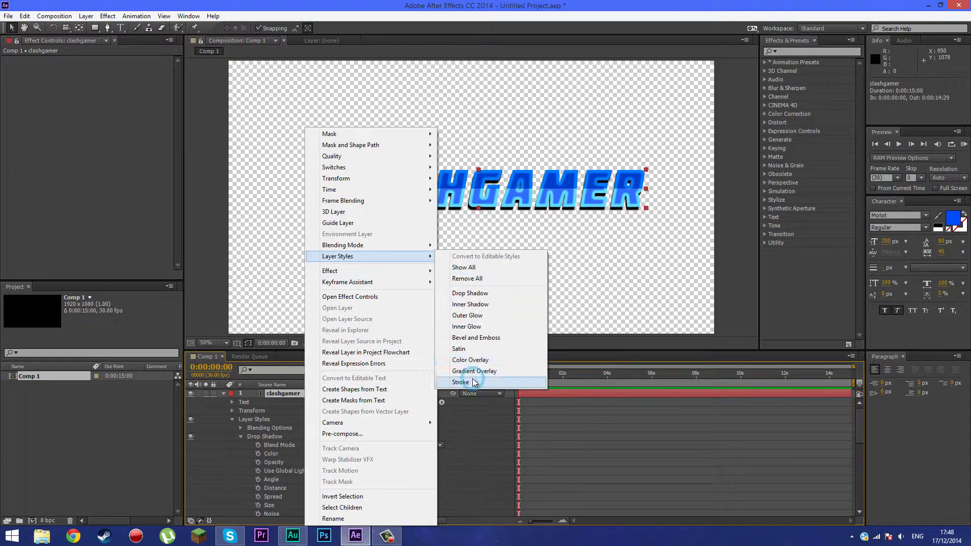
click(474, 382)
click(240, 511)
scroll(304, 506, down, 2)
click(371, 485)
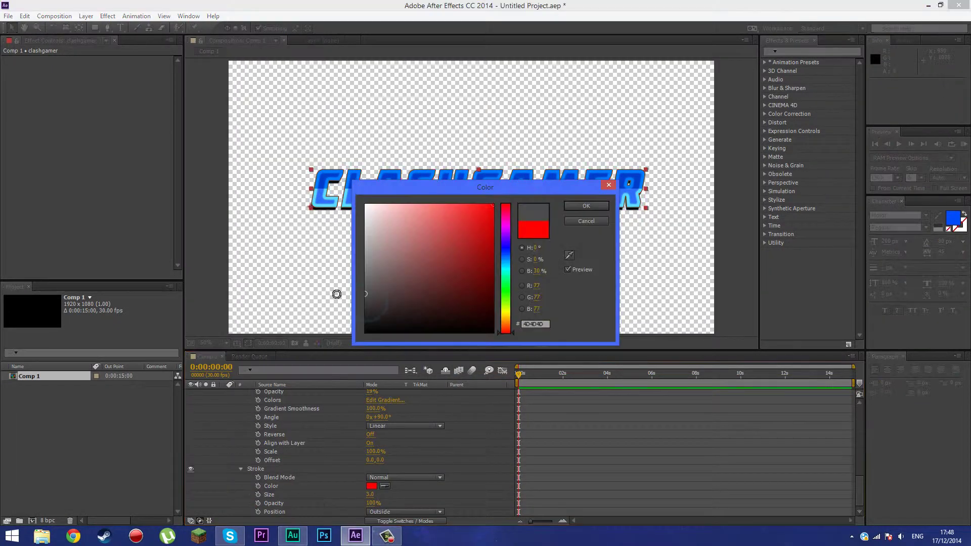
click(344, 314)
click(572, 208)
Pre-compose the styled text layer as clashgamer Comp 1
scroll(449, 457, up, 8)
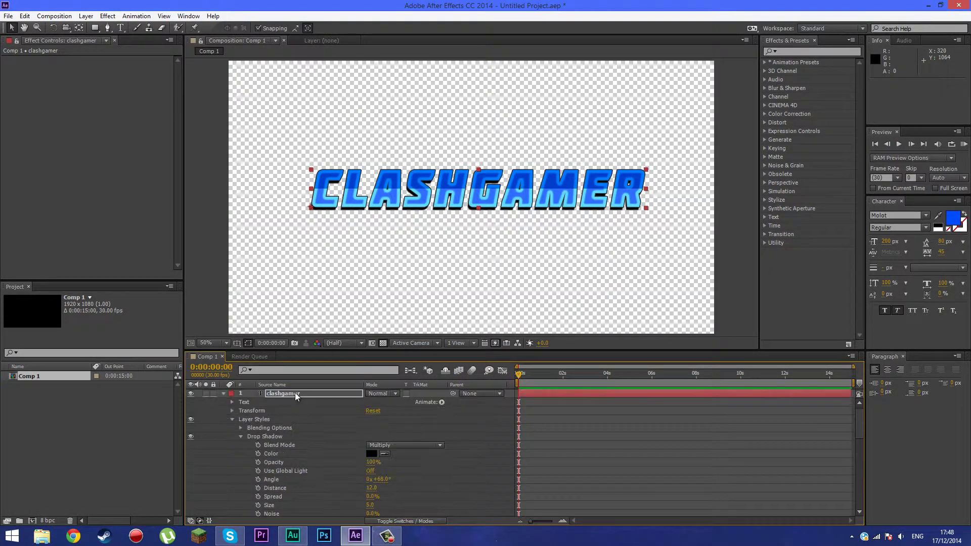
right_click(295, 392)
click(332, 434)
key(Return)
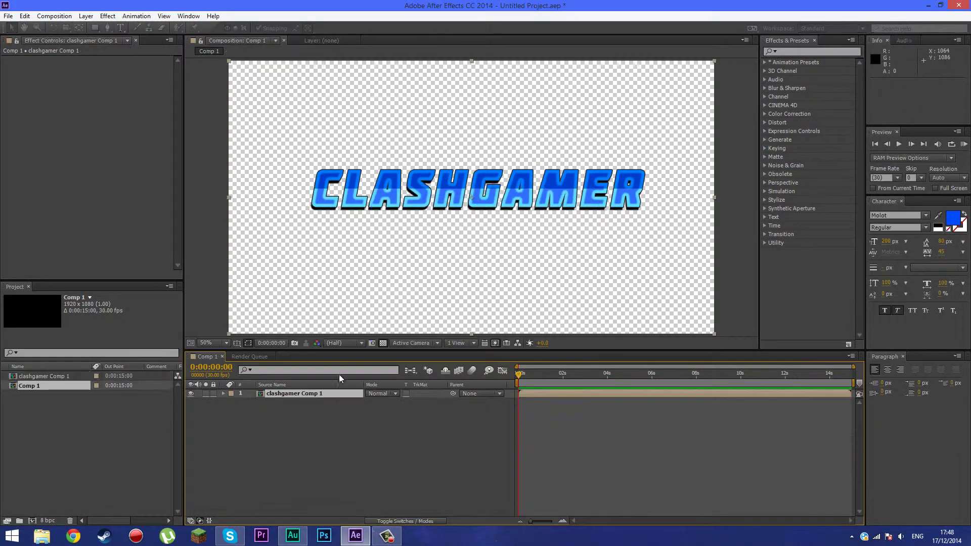
Add a Stroke layer style to the clashgamer Comp 1 layer, colour it near-black and collapse the layer's properties
right_click(335, 393)
mouse_move(384, 256)
click(488, 381)
click(241, 428)
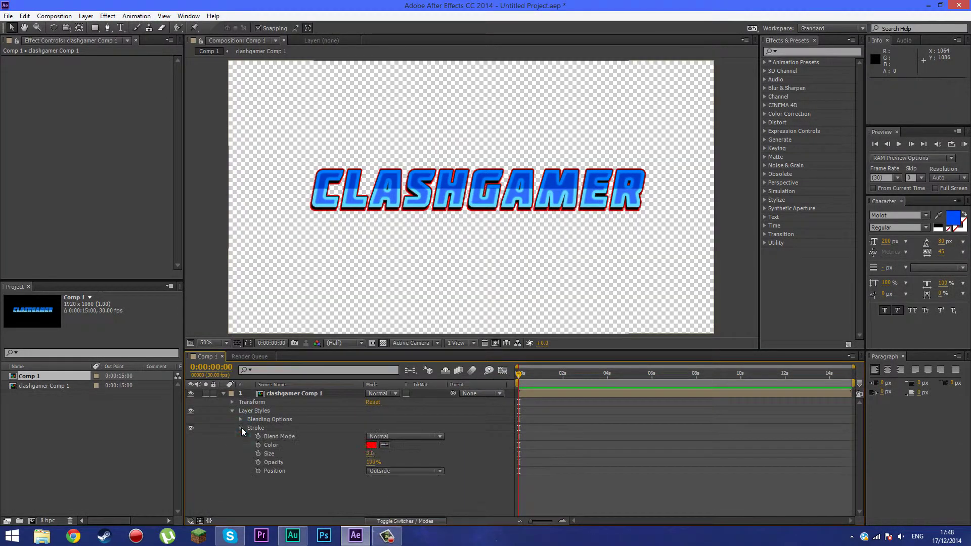
click(372, 445)
click(366, 324)
click(585, 206)
click(223, 393)
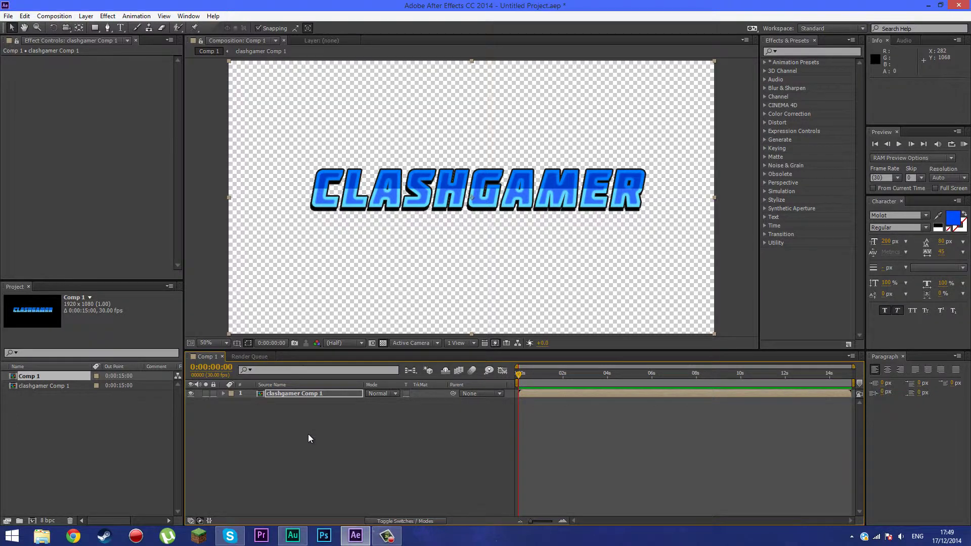
click(342, 423)
drag(342, 418, 312, 13)
drag(304, 394, 312, 394)
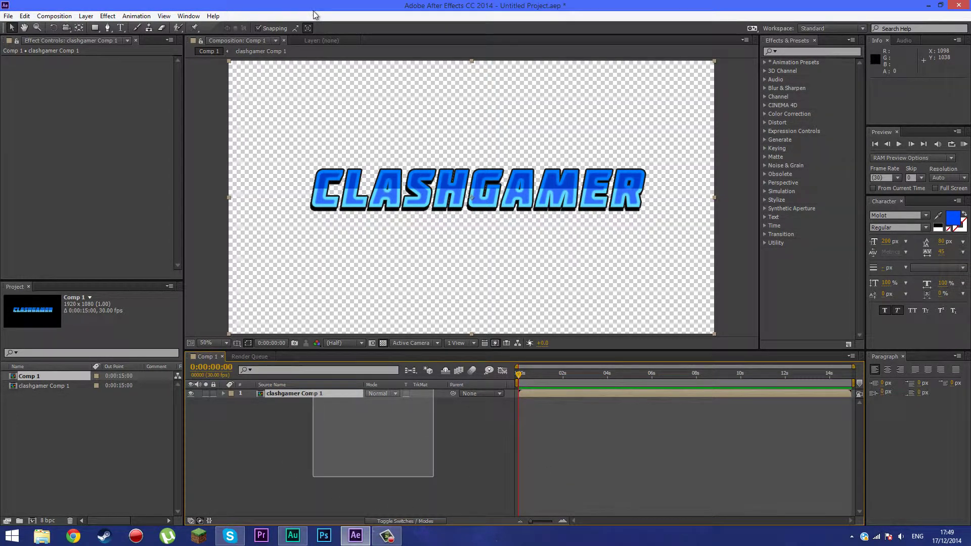
drag(328, 37, 319, 402)
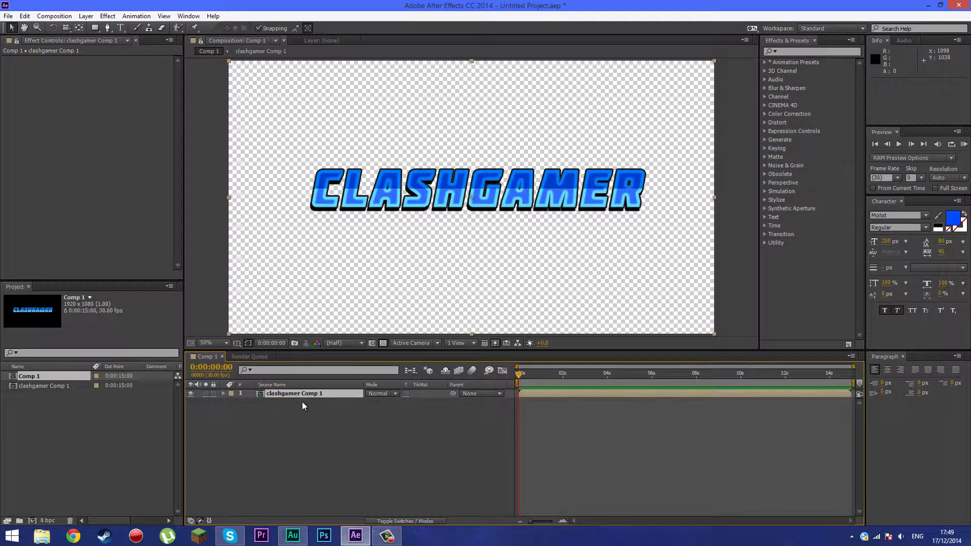
Show only the Scale property of the clashgamer Comp 1 layer
key(s)
click(388, 402)
click(418, 427)
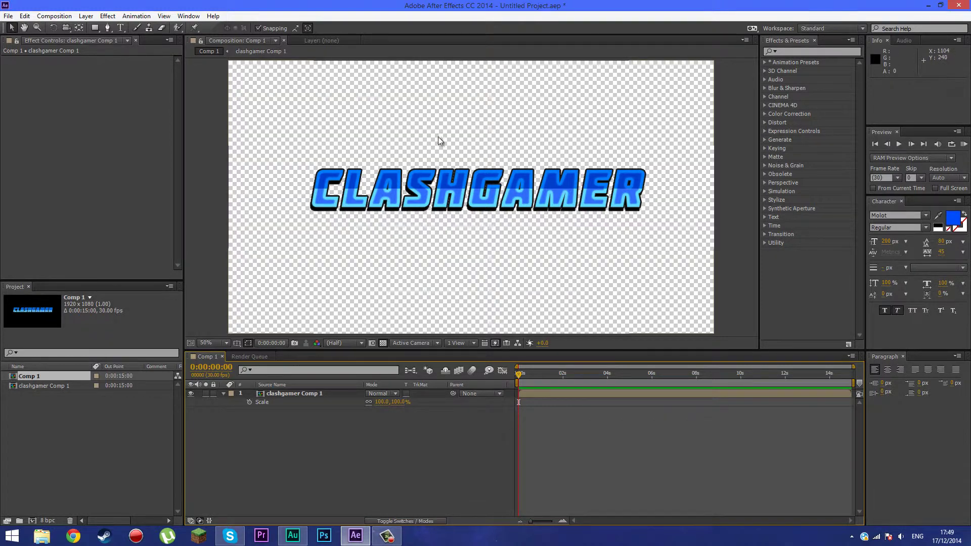
right_click(307, 396)
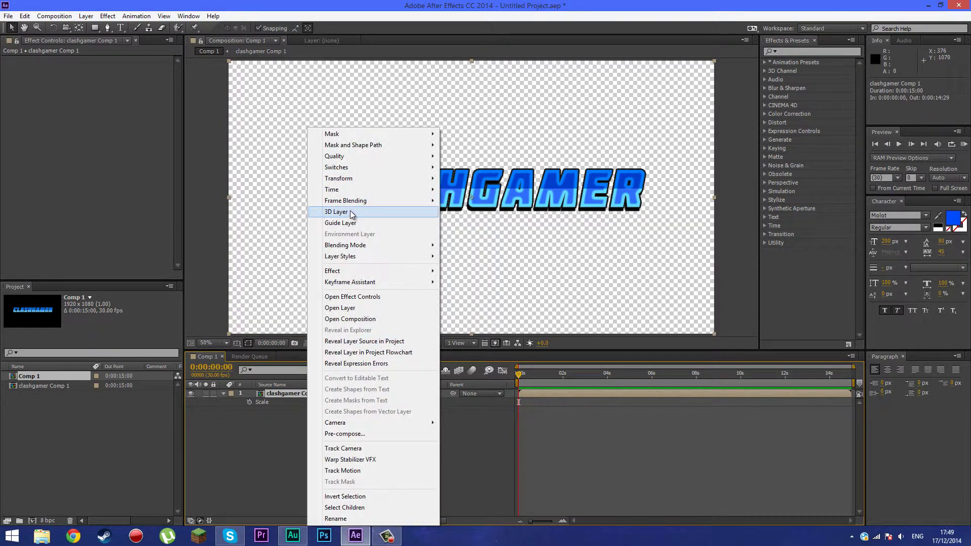
click(263, 456)
click(382, 402)
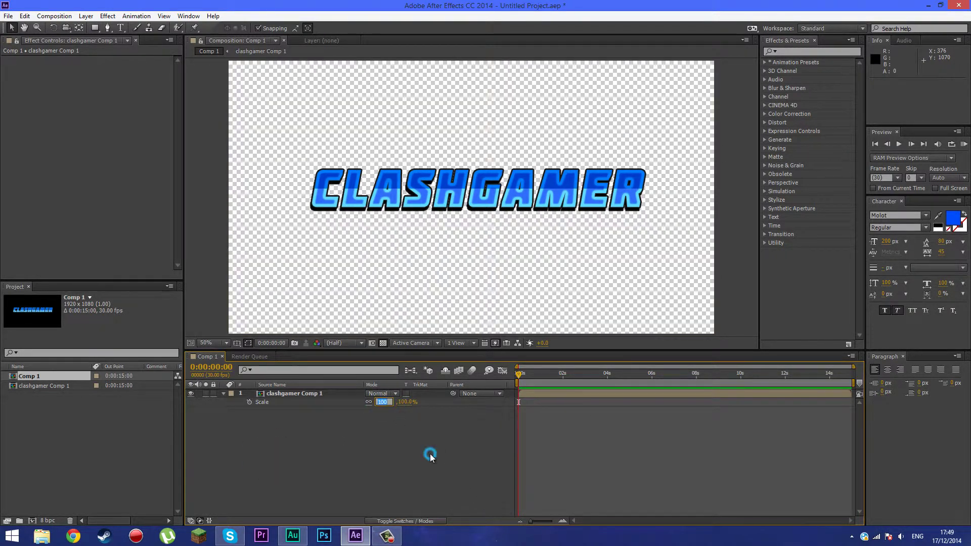
key(Return)
click(306, 395)
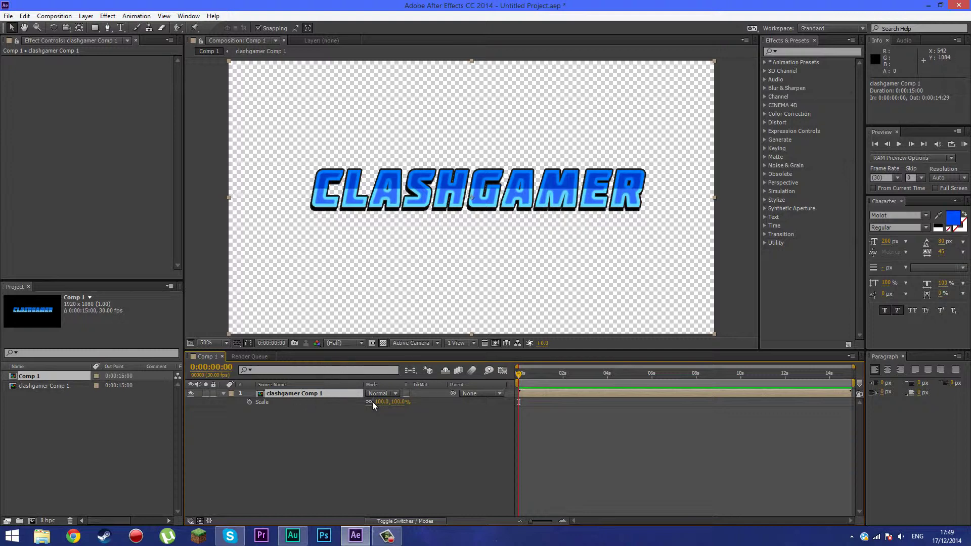
click(399, 402)
click(326, 444)
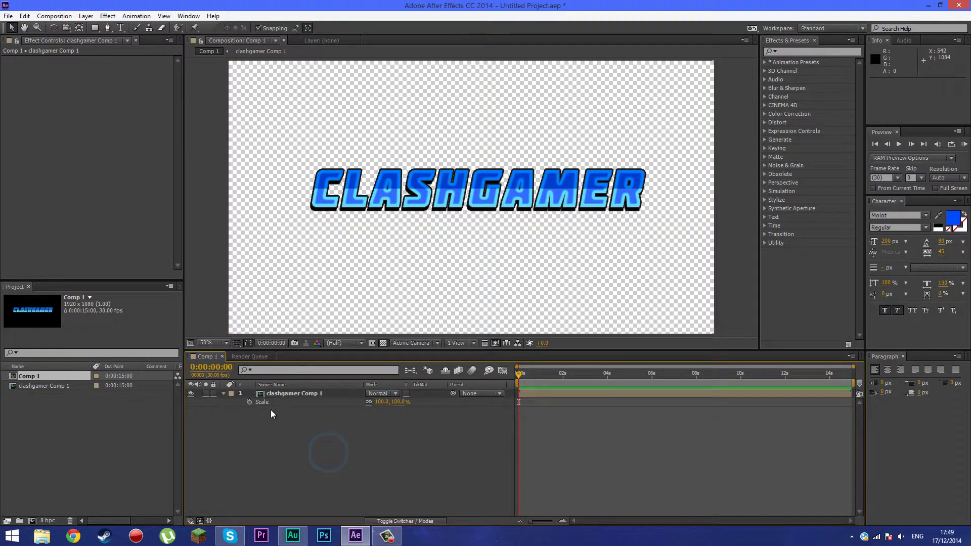
Start keyframing Scale on the clashgamer Comp 1 layer at frame 8, keeping it at 100%
click(302, 393)
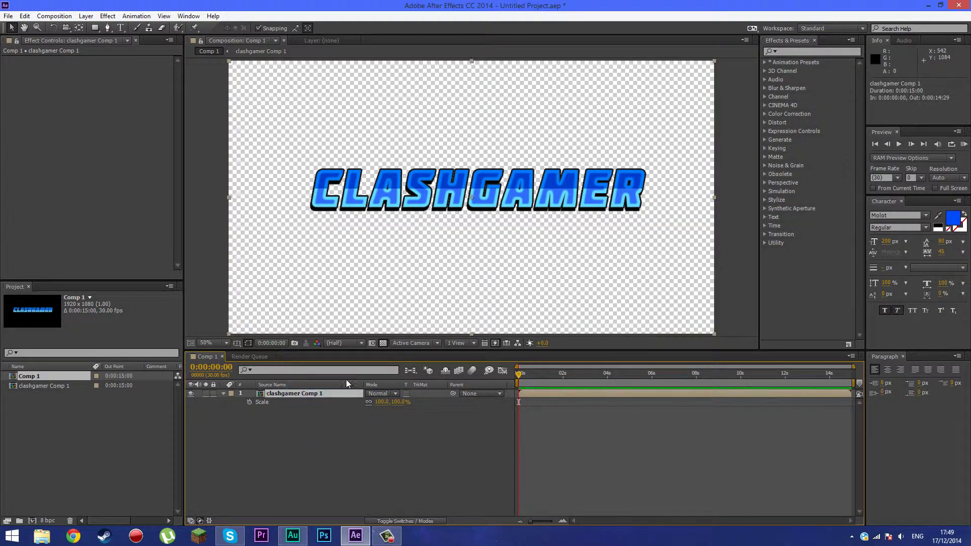
drag(517, 378, 538, 374)
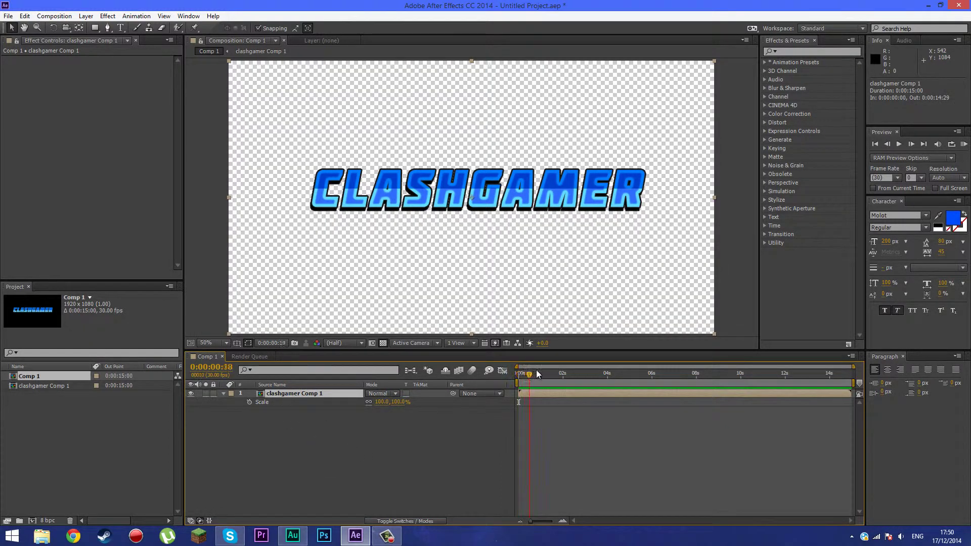
drag(531, 522, 545, 523)
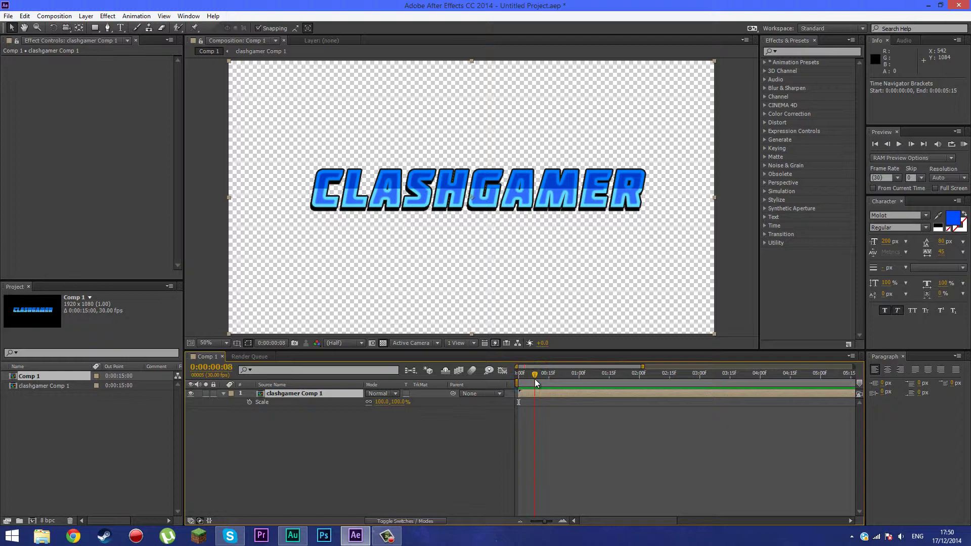
click(251, 402)
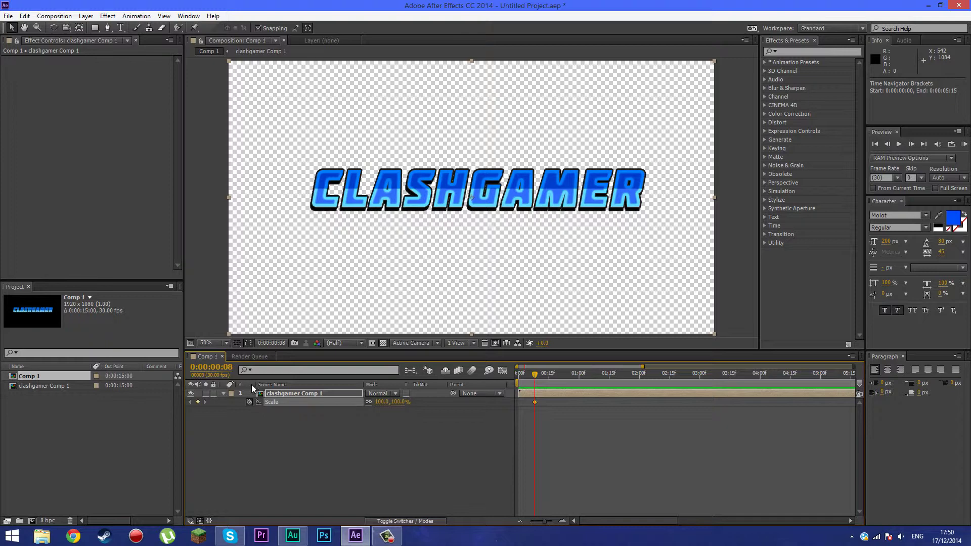
Keyframe the layer's Scale at 87% on frame 11 and back at 100% on frame 14
click(541, 374)
click(383, 402)
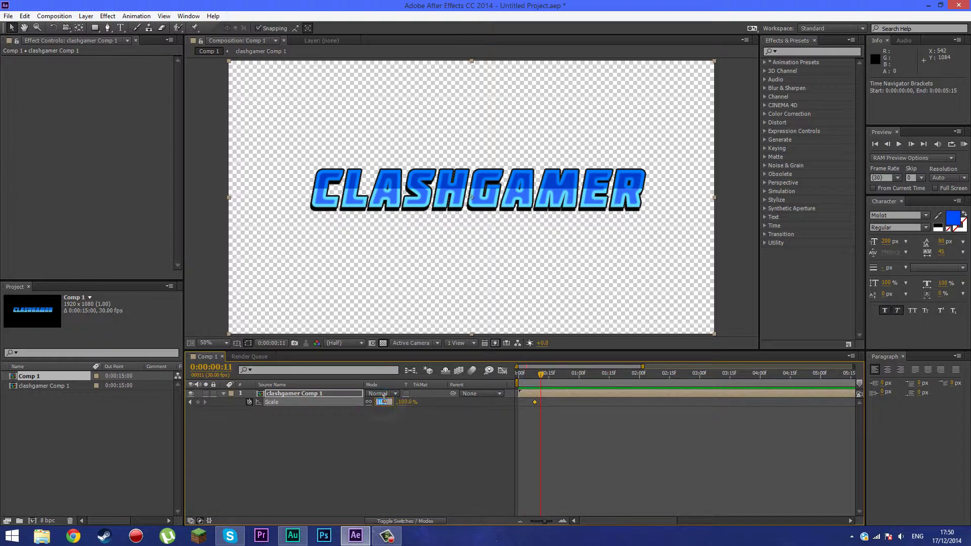
text(9)
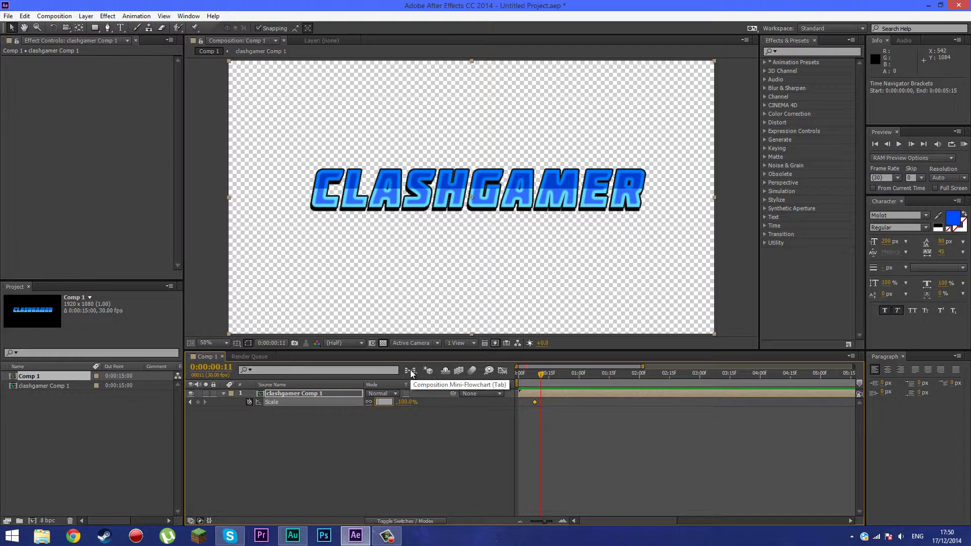
text(7)
key(Return)
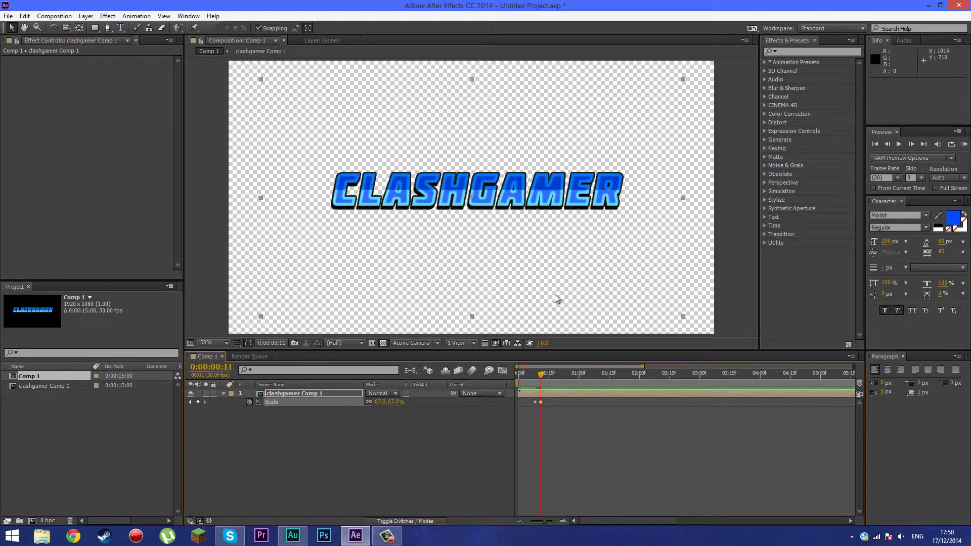
drag(541, 375, 546, 374)
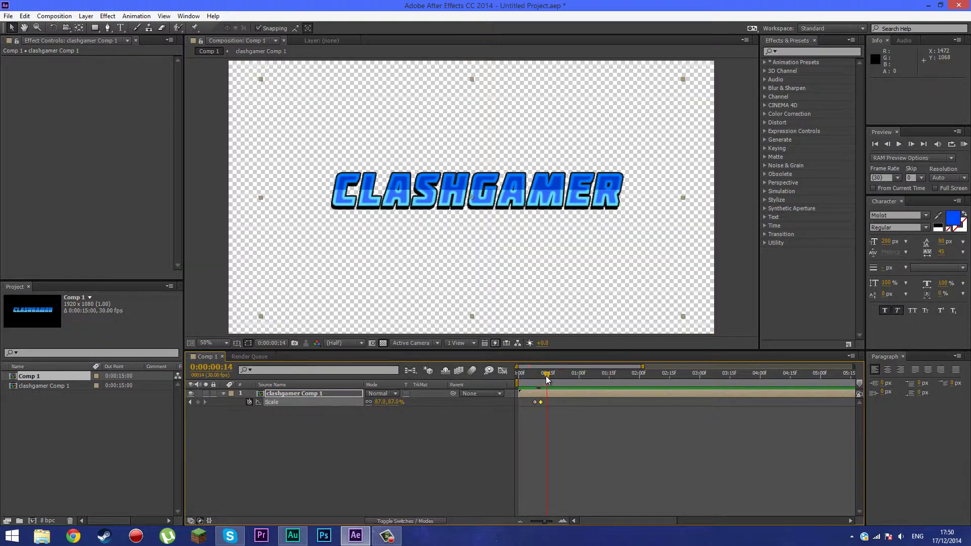
click(378, 402)
key(Return)
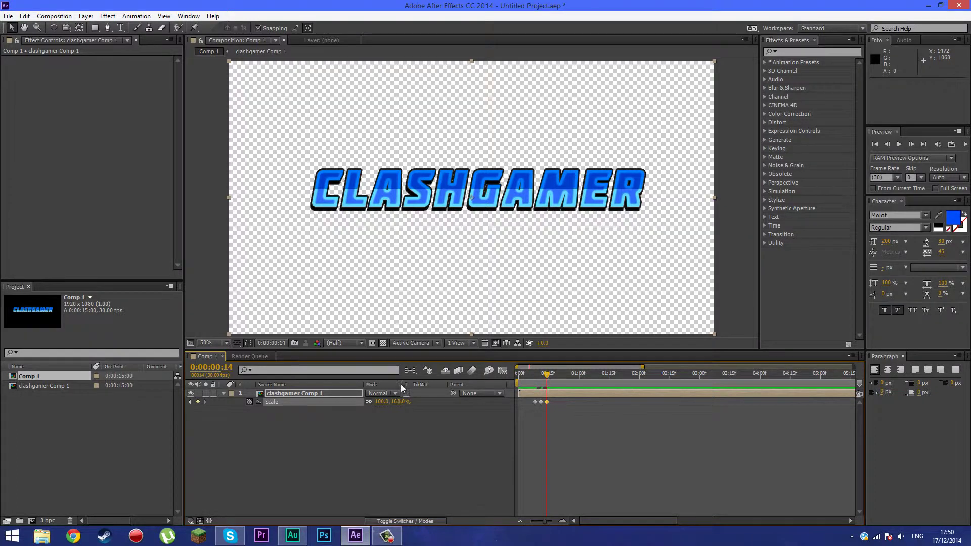
Bring the three Scale keyframes together on frames 12, 13 and 14
drag(547, 401, 529, 377)
key(space)
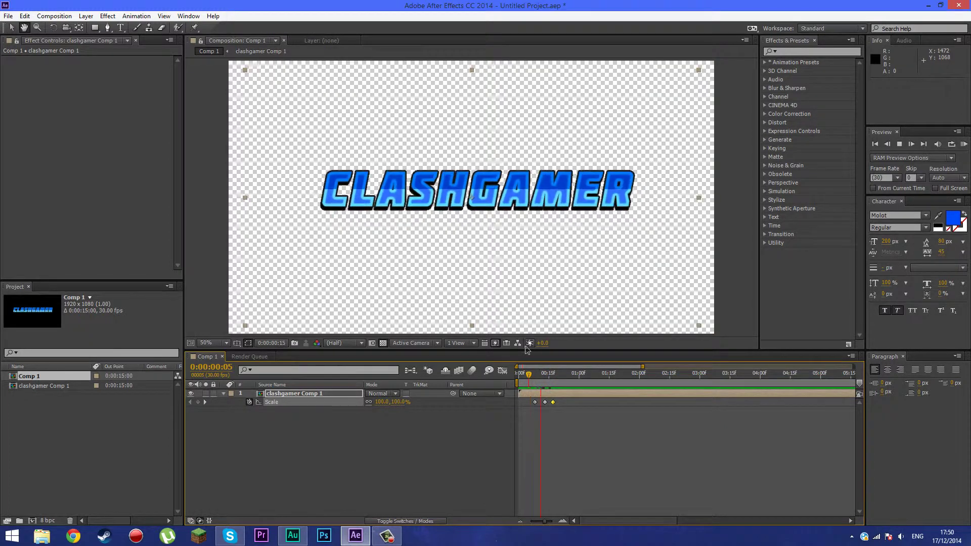
drag(547, 521, 551, 521)
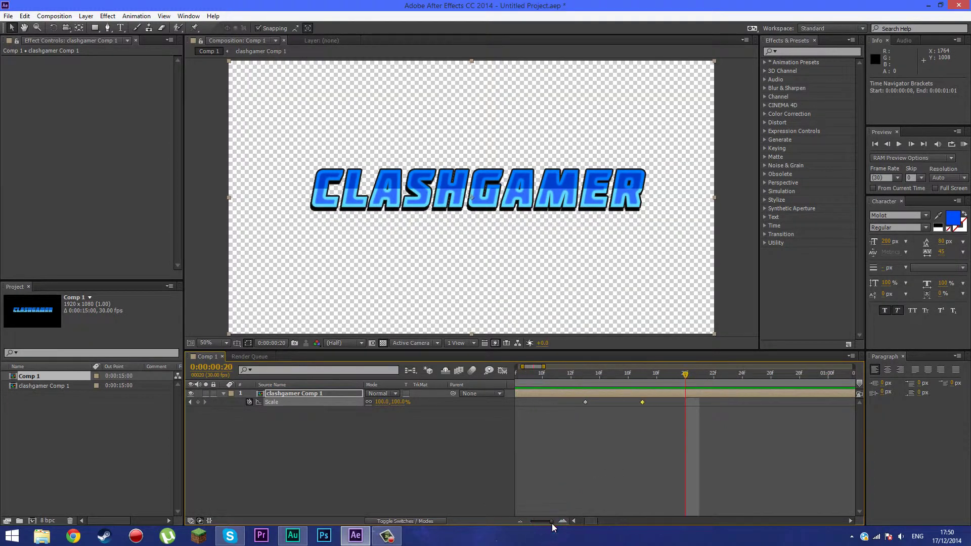
click(641, 403)
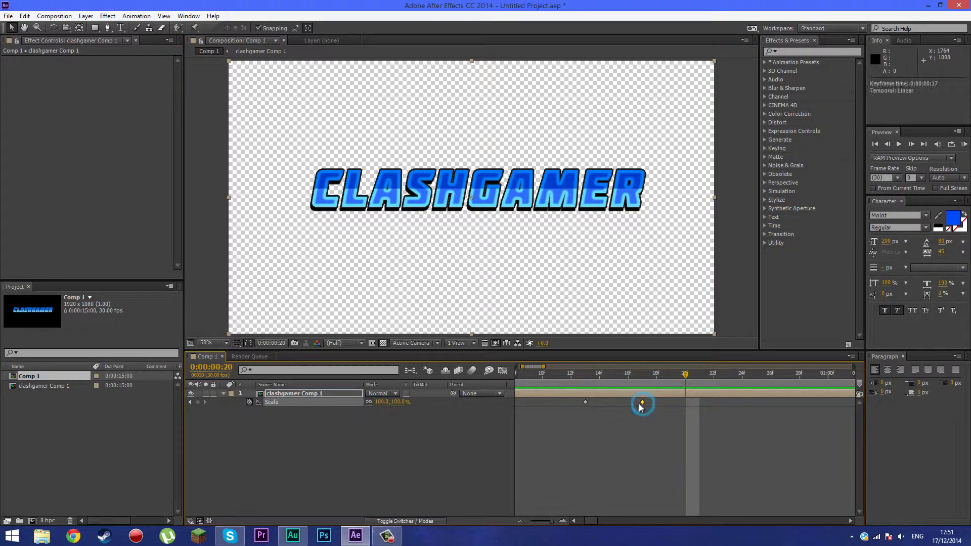
click(687, 401)
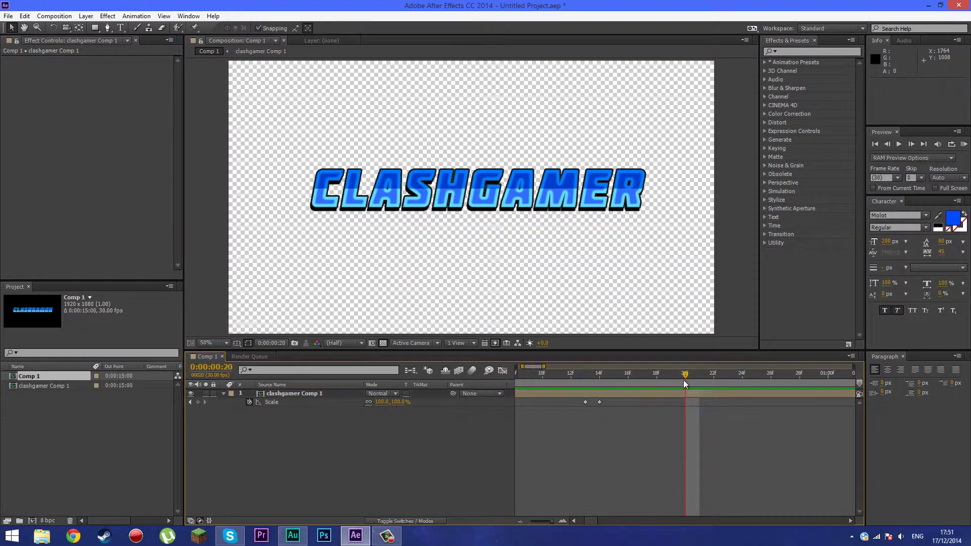
drag(593, 521, 586, 522)
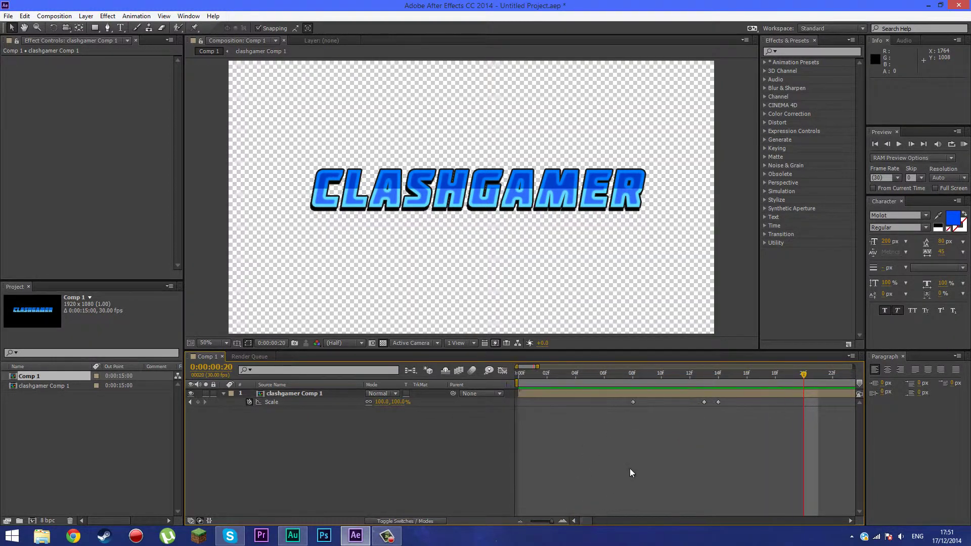
drag(632, 402, 660, 405)
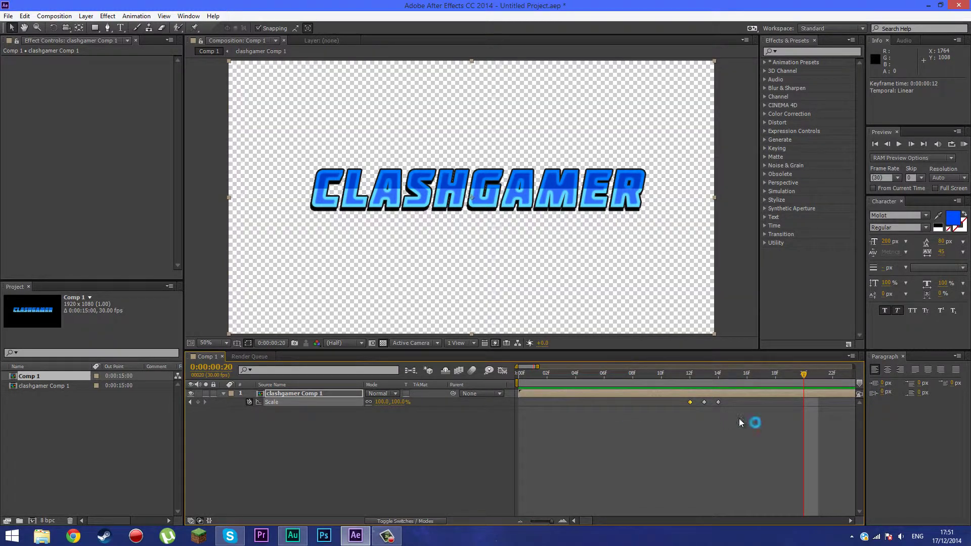
Move all three Scale keyframes together to frames 2, 3 and 4 and preview the animation from the start
drag(755, 424, 547, 417)
click(551, 418)
click(521, 373)
key(space)
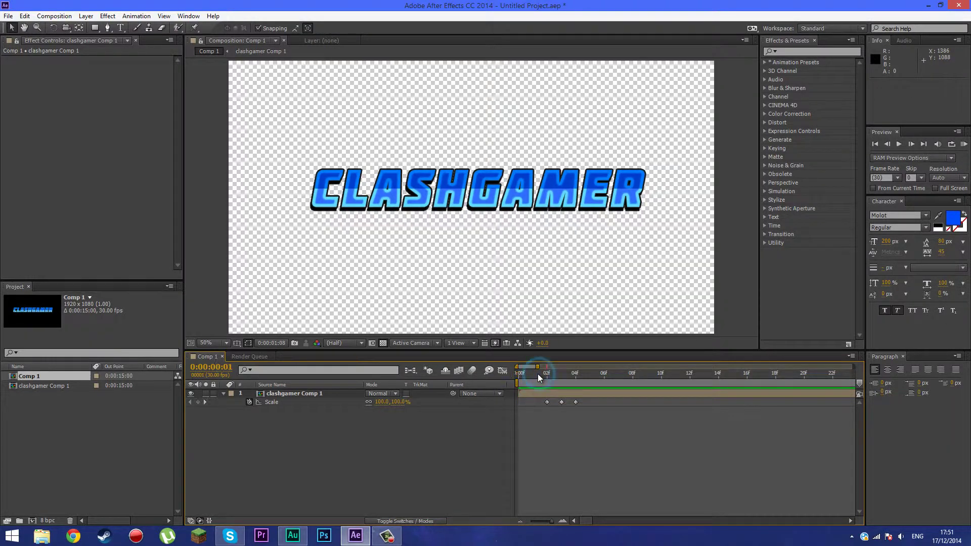
Spread the Scale keyframes out to frames 2, 4 and 6 and preview the animation
click(575, 402)
drag(585, 403, 602, 403)
click(619, 429)
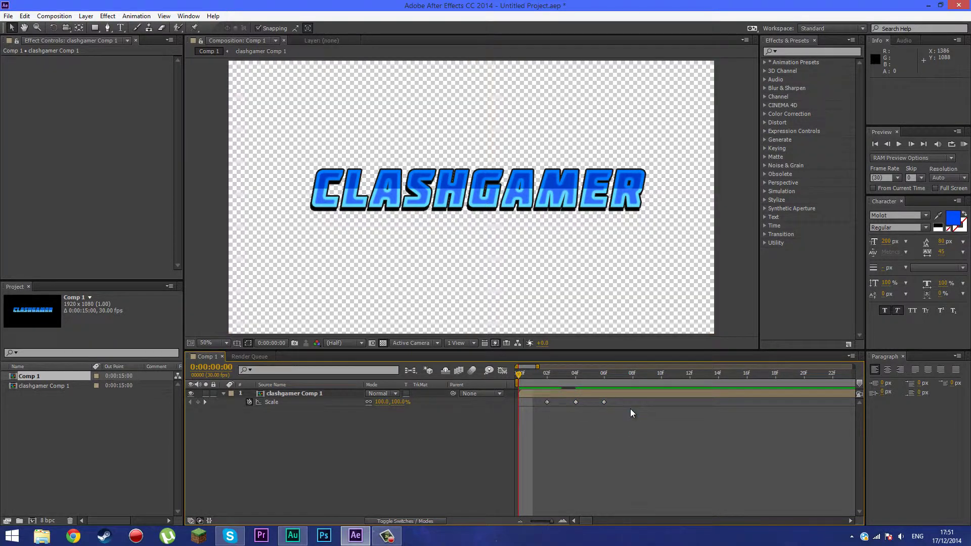
key(KP_0)
key(space)
key(KP_0)
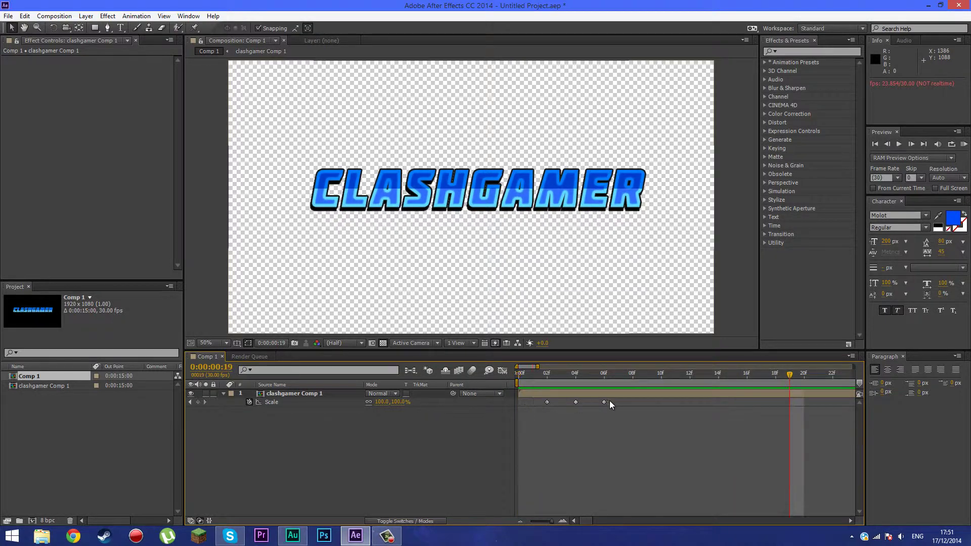
Try spacing the Scale keyframes three frames apart, on frames 2, 5 and 8, and preview the motion
drag(605, 402, 632, 402)
click(576, 402)
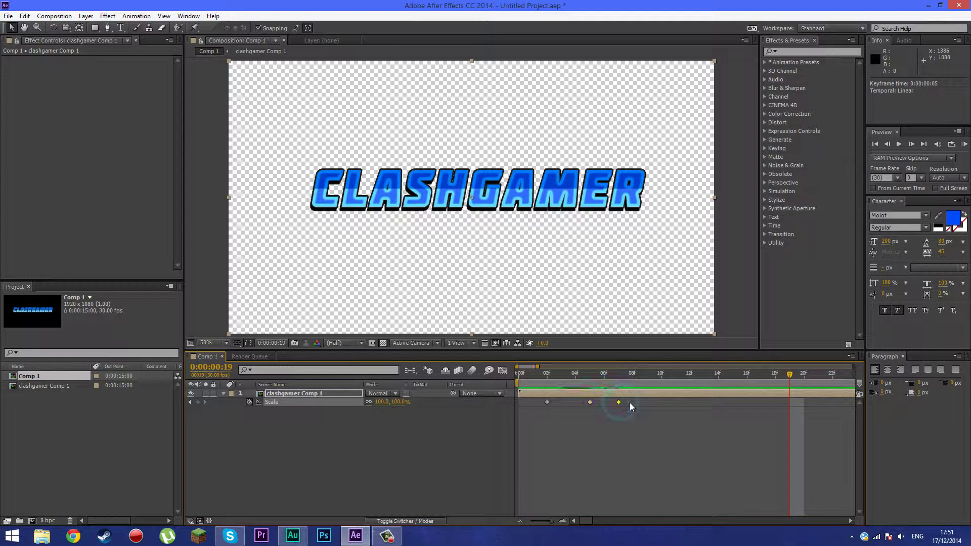
click(589, 374)
key(space)
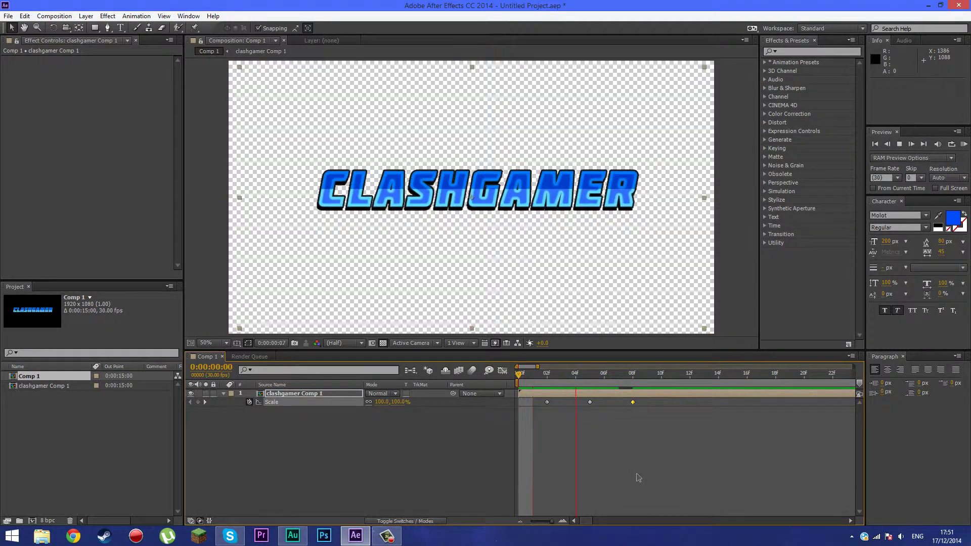
Set the Scale keyframes two frames apart, on frames 2, 4 and 6, and preview the bounce from the start
click(591, 402)
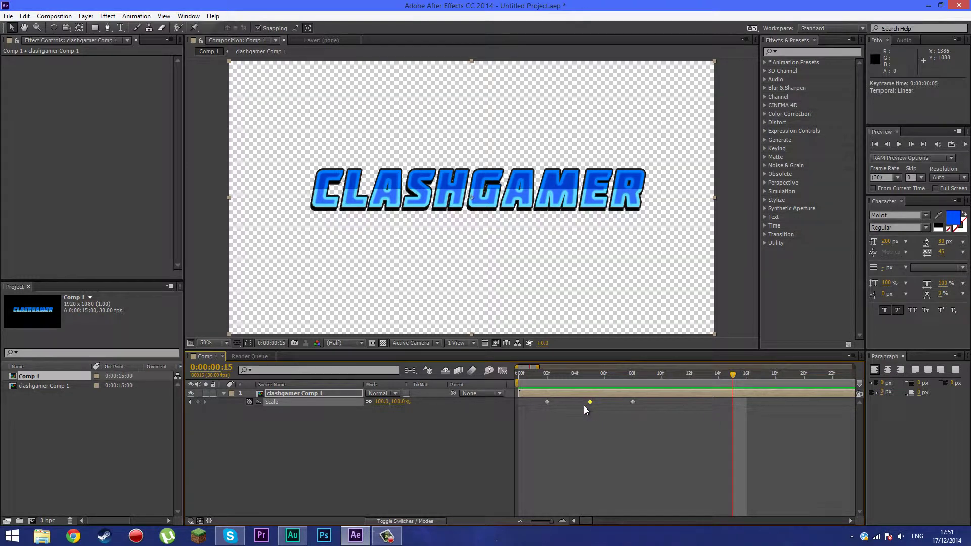
drag(632, 402, 618, 402)
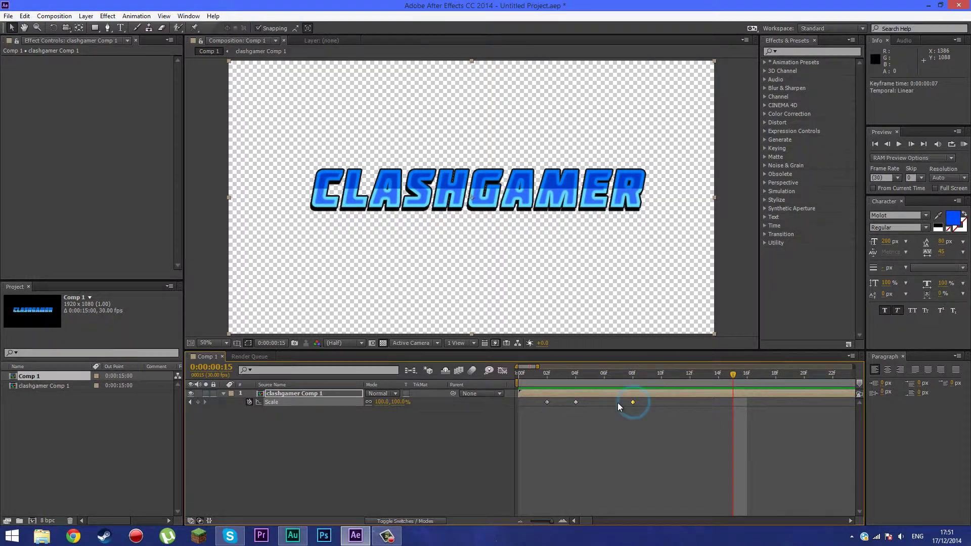
click(605, 430)
drag(547, 402, 604, 402)
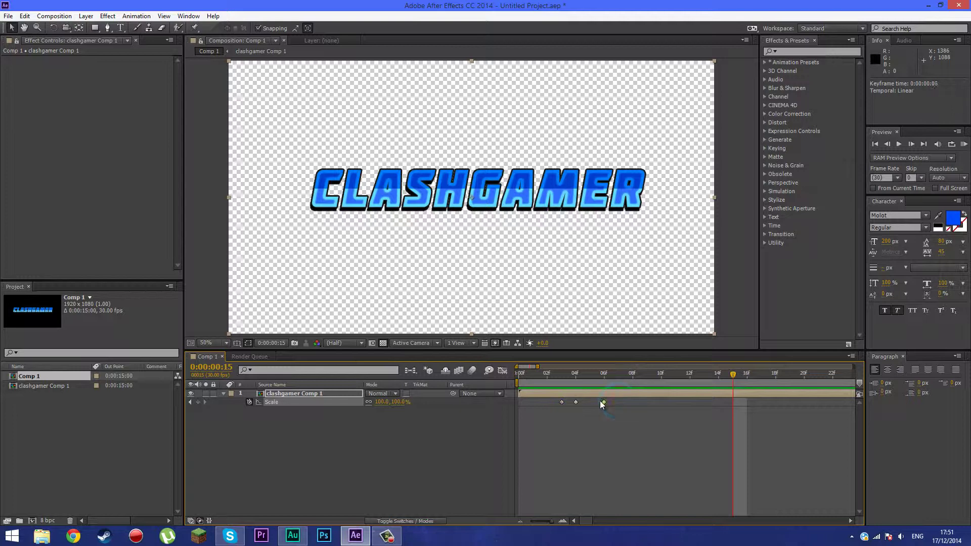
click(547, 402)
click(561, 402)
drag(557, 377, 493, 371)
key(space)
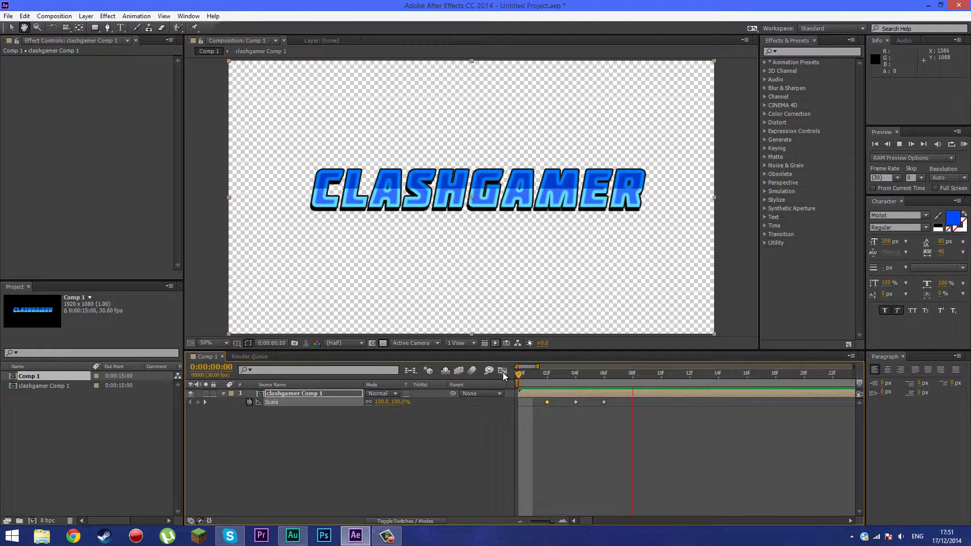
key(space)
key(Home)
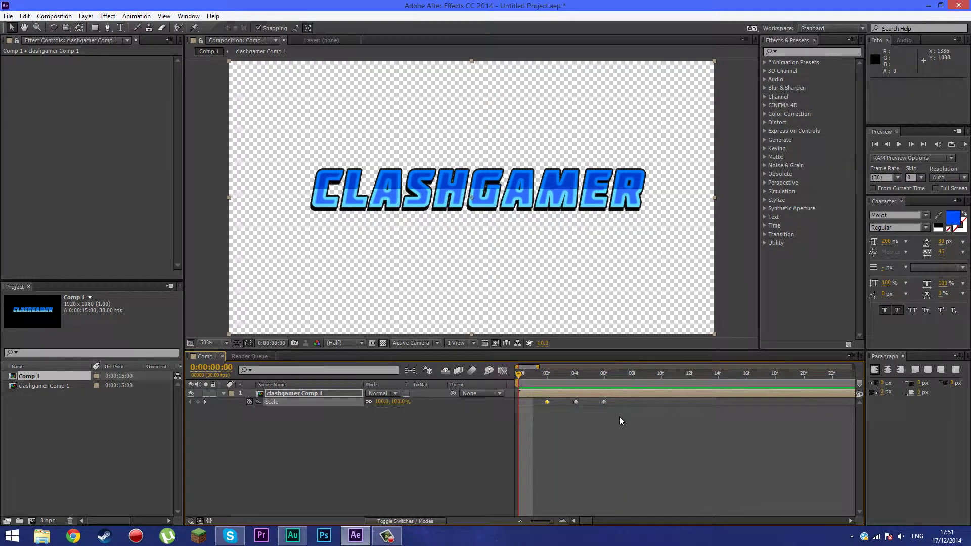
Copy the three Scale keyframes and paste them at frame 7, undoing the misplaced paste at the start
drag(639, 433, 525, 404)
key(ctrl+c)
key(ctrl+v)
key(ctrl+z)
click(620, 379)
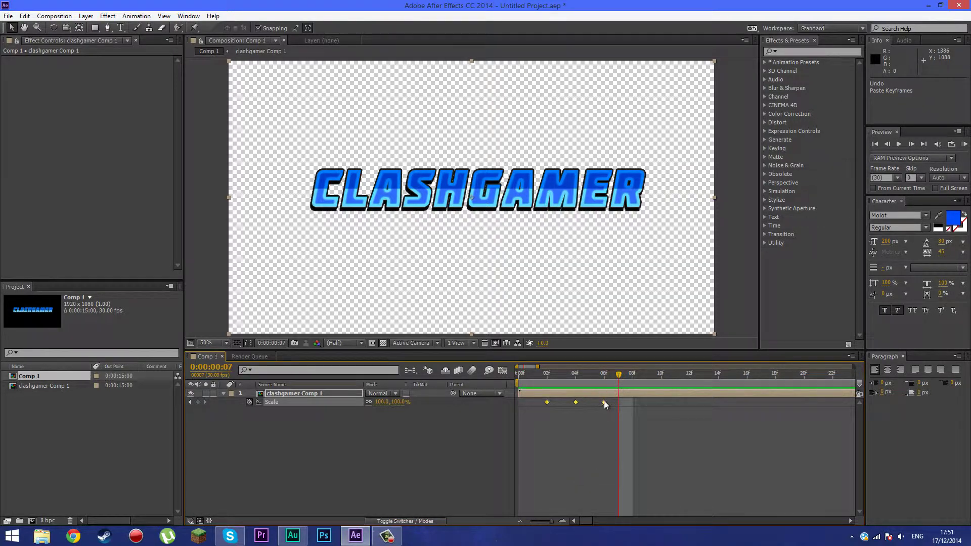
key(ctrl+v)
Paste the copied set of three Scale keyframes again at frames 12 and 17
click(689, 377)
click(693, 378)
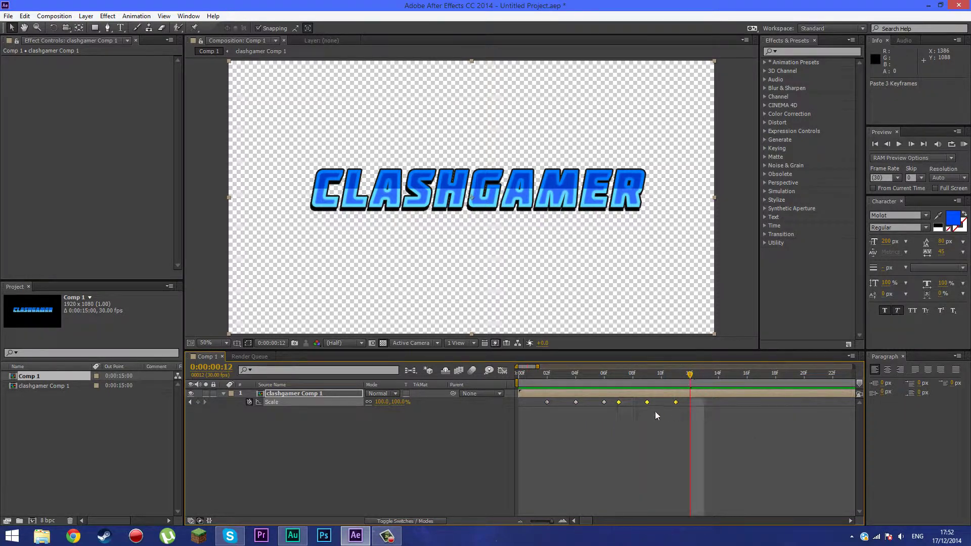
key(ctrl+v)
drag(718, 372, 757, 364)
key(ctrl+v)
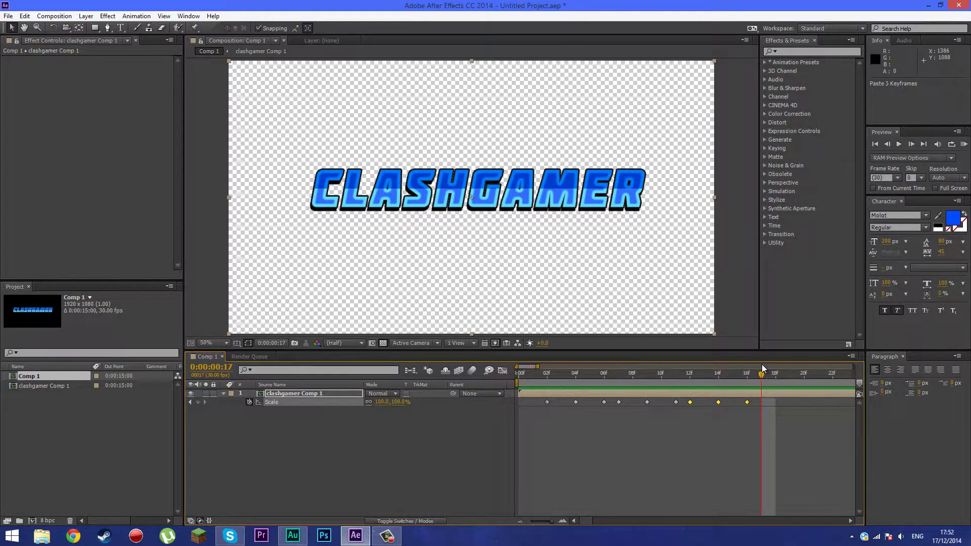
Play the repeated scale bounce from the beginning to check it and return to frame 0
key(Home)
click(649, 462)
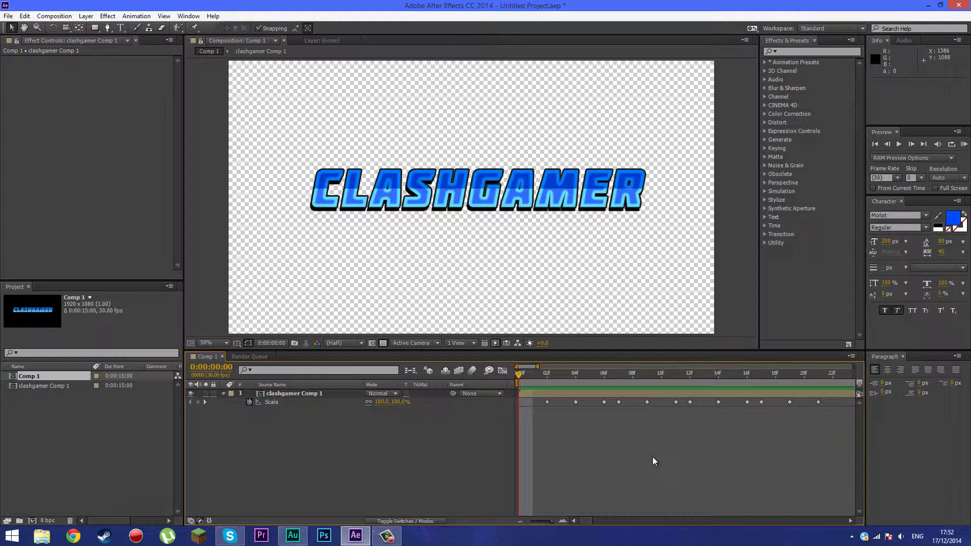
key(space)
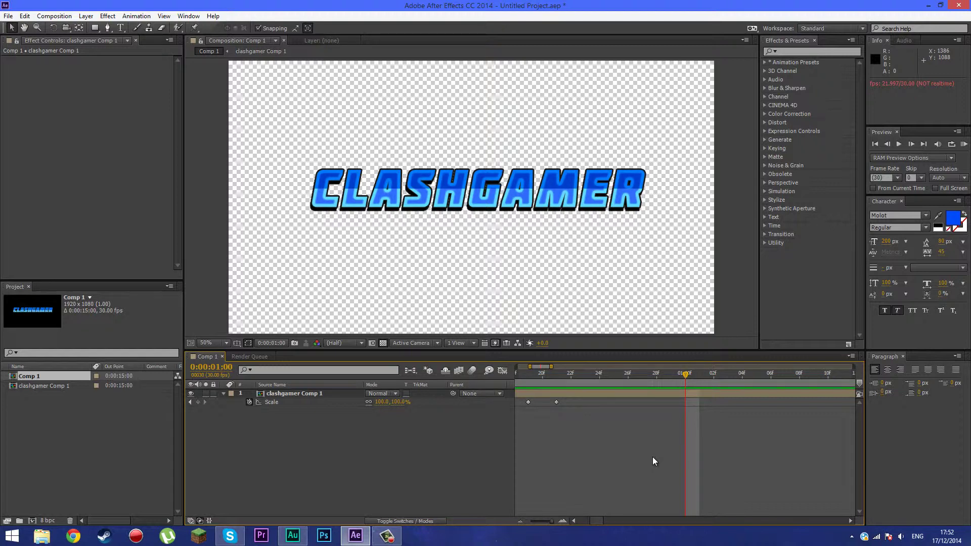
drag(567, 376, 365, 279)
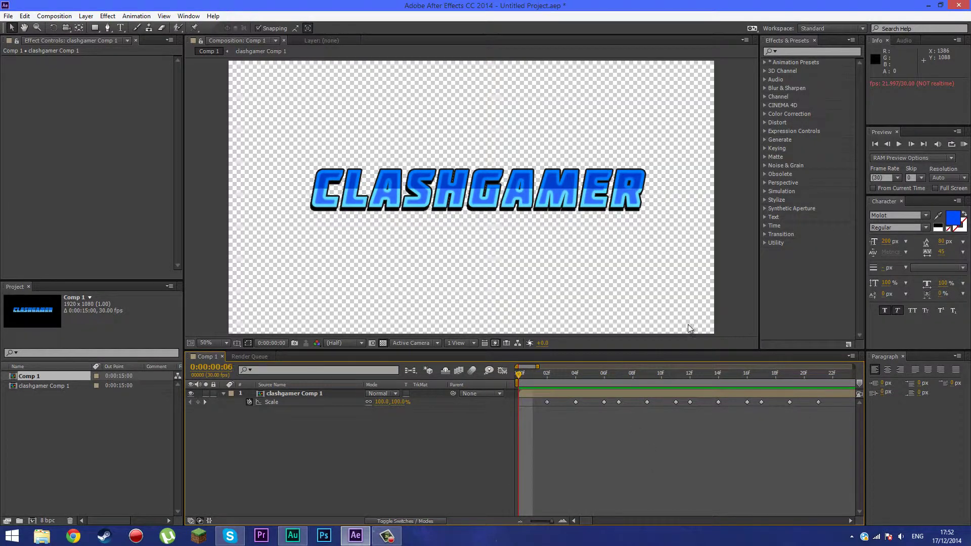
key(space)
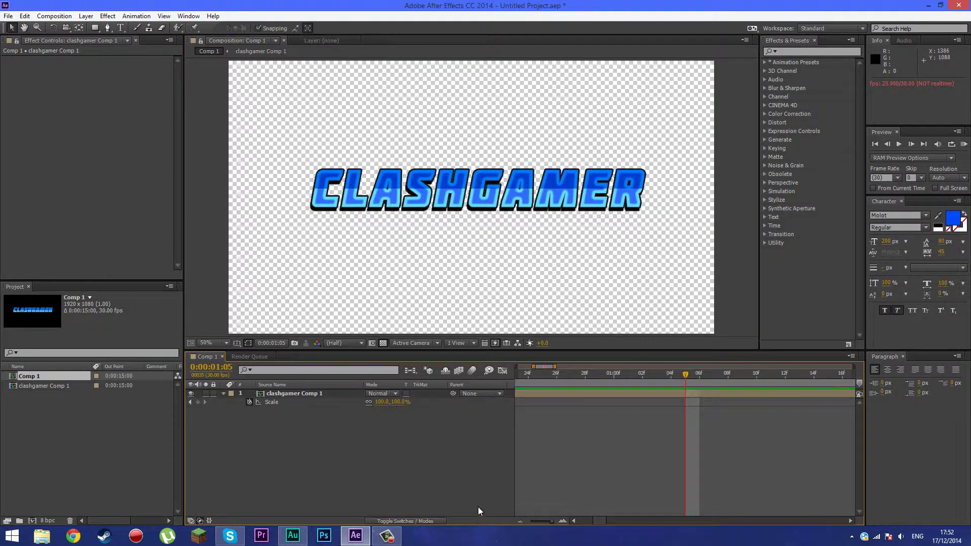
drag(597, 522, 544, 521)
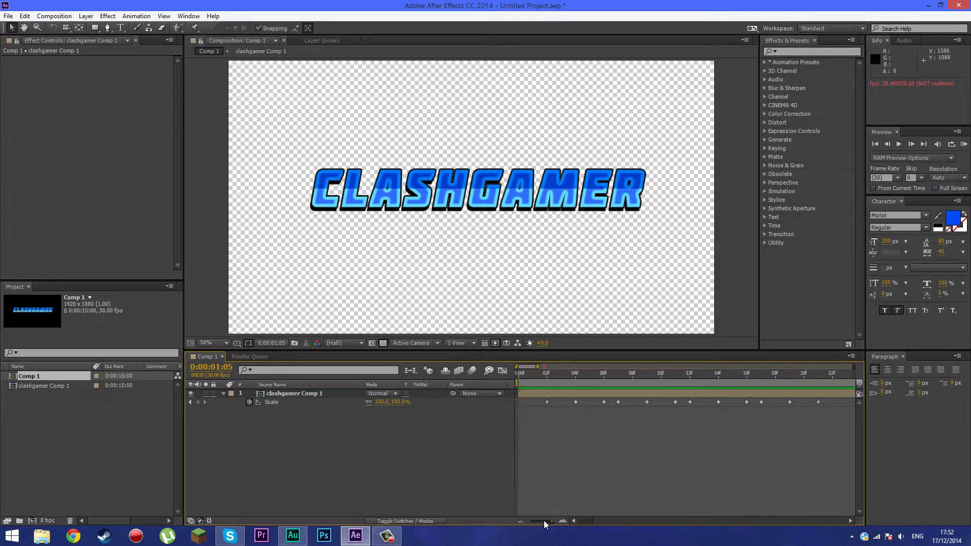
drag(578, 378, 466, 375)
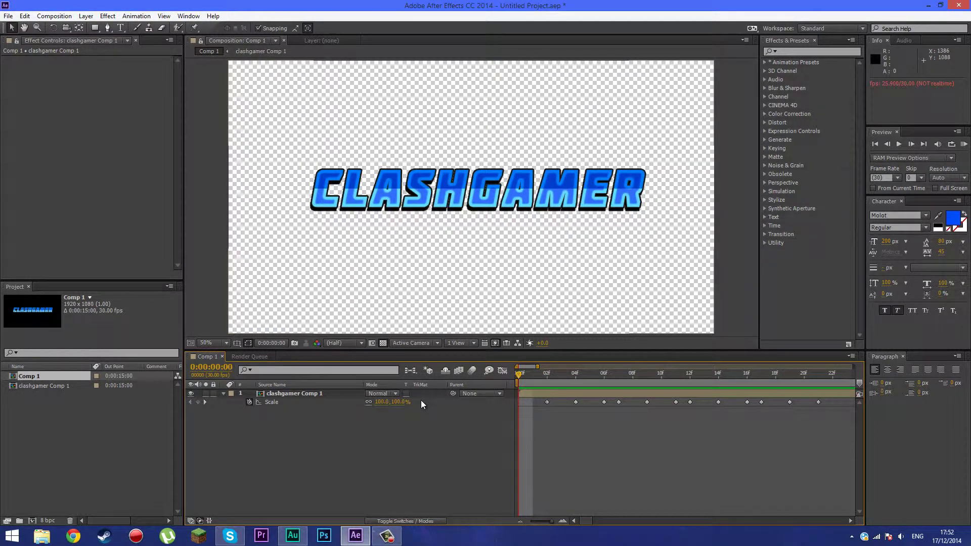